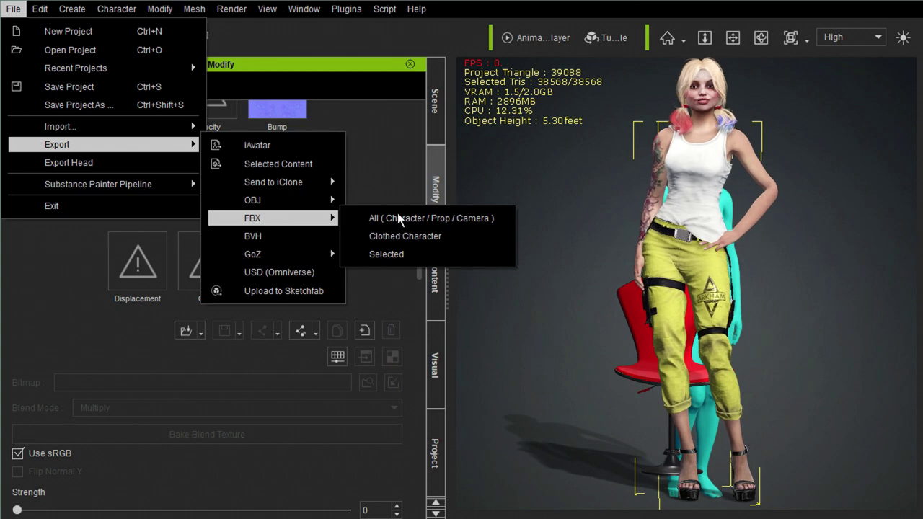
Set up an FBX export of the clothed character that includes the entire current animation
click(409, 237)
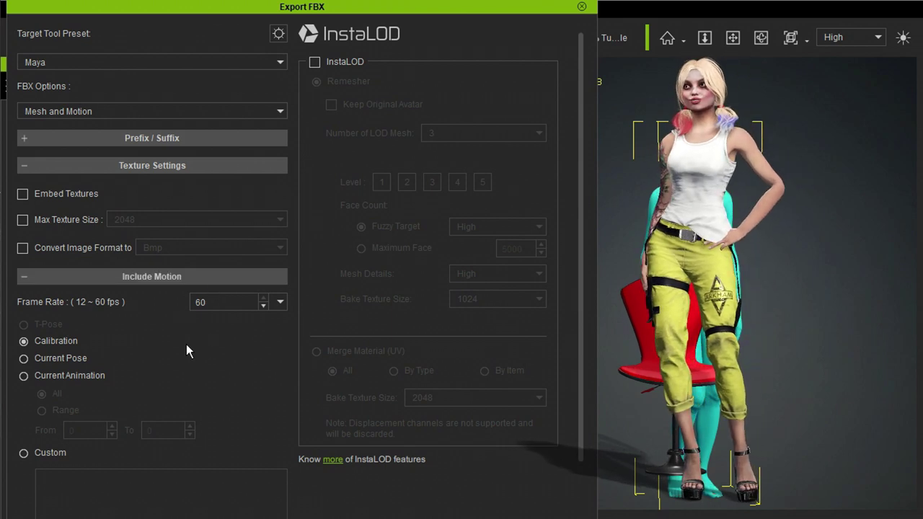
click(49, 375)
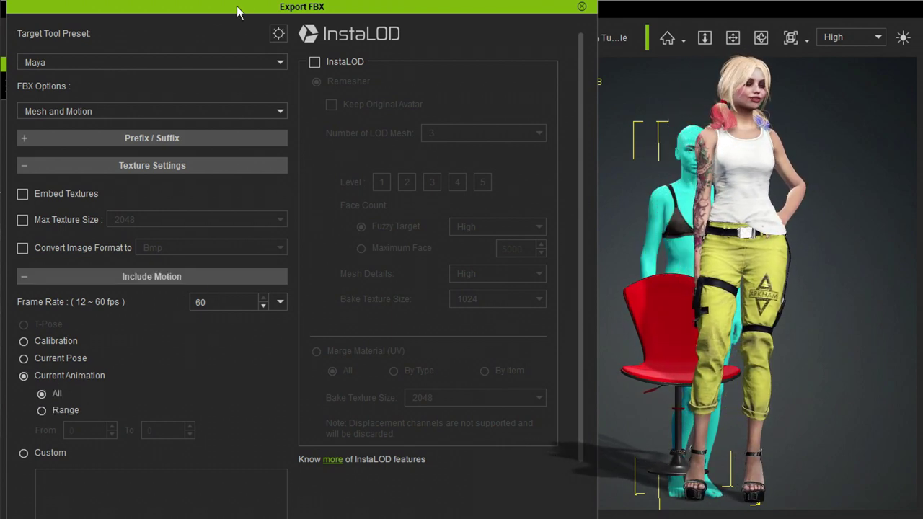
drag(236, 6, 243, 0)
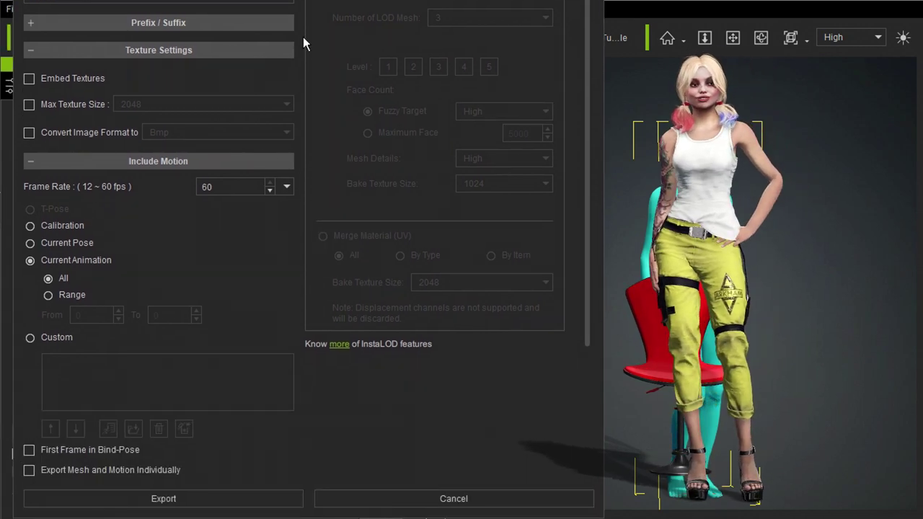
drag(243, 0, 237, 35)
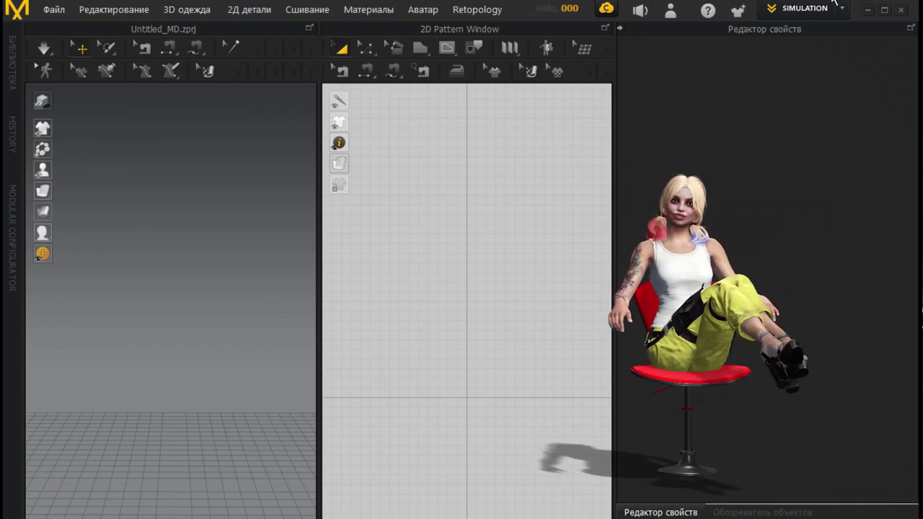
Switch to Marvelous Designer and import Amhara-HUMANOID.Fbx with its animation at a scale of 1000%
click(63, 11)
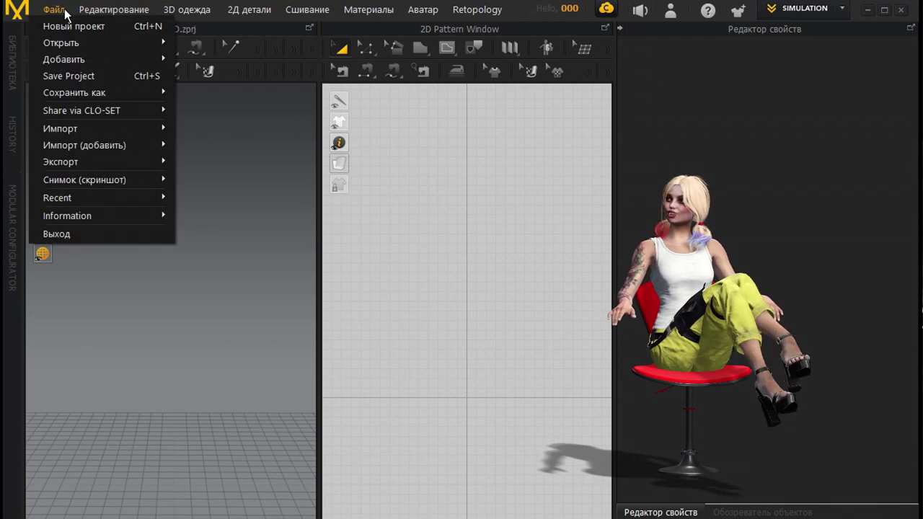
mouse_move(79, 129)
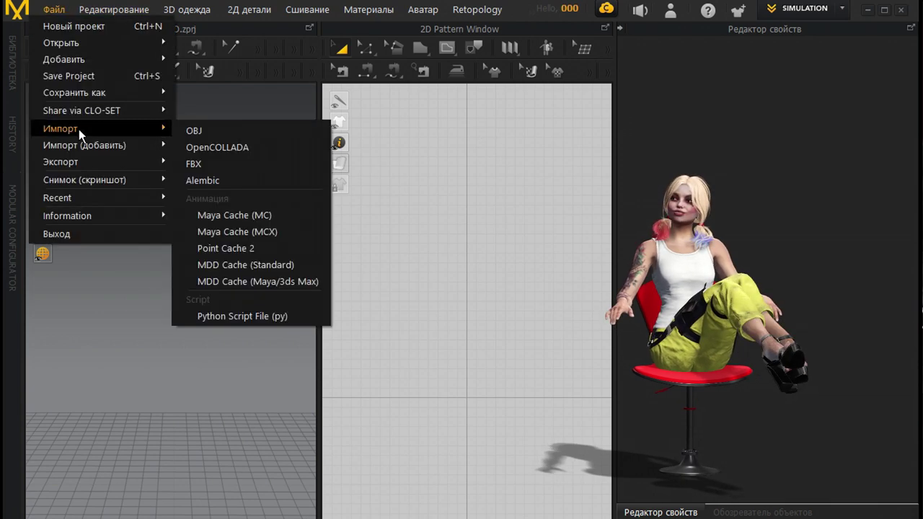
click(192, 166)
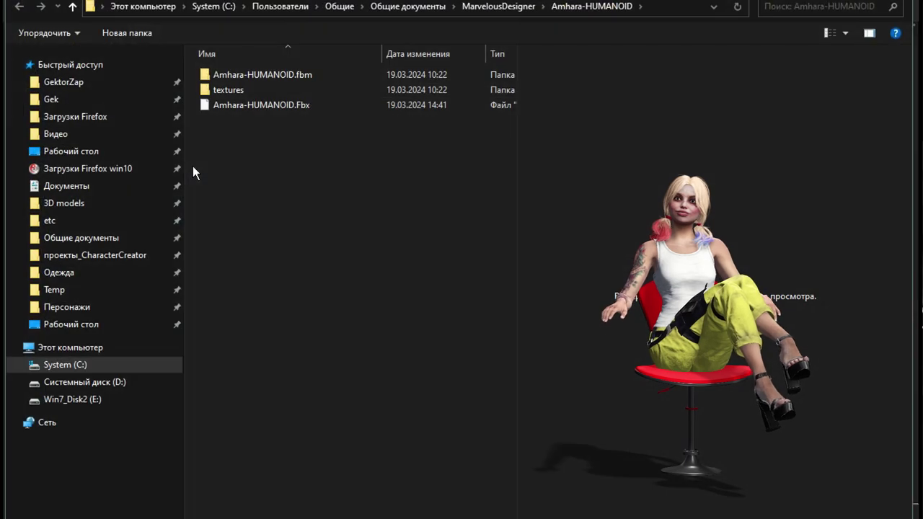
double_click(249, 108)
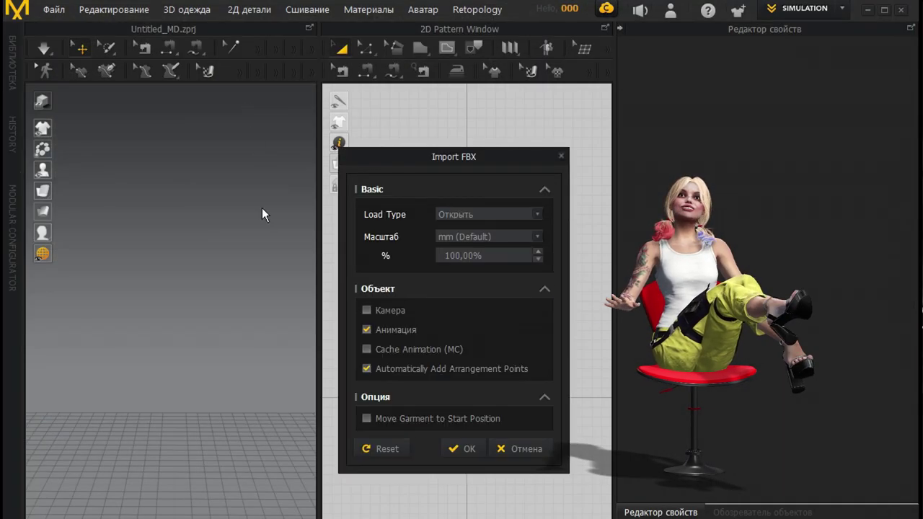
drag(499, 258, 364, 255)
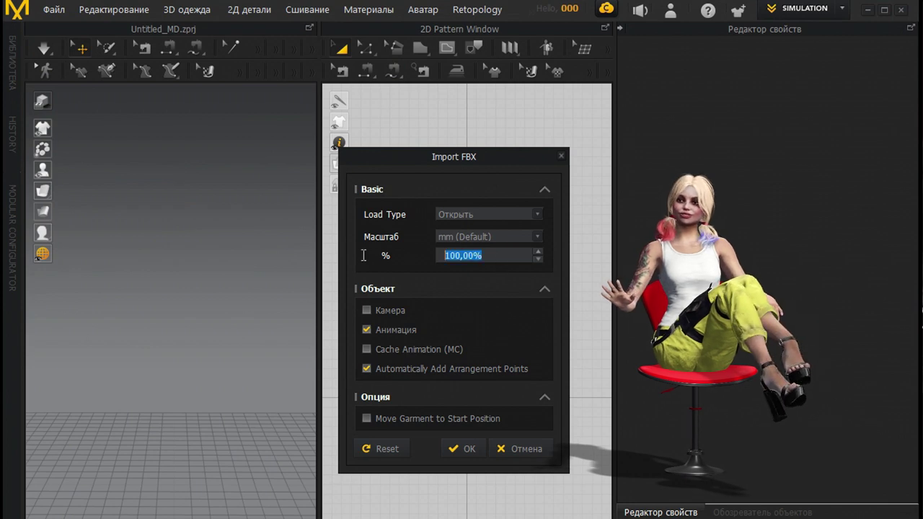
text(1000)
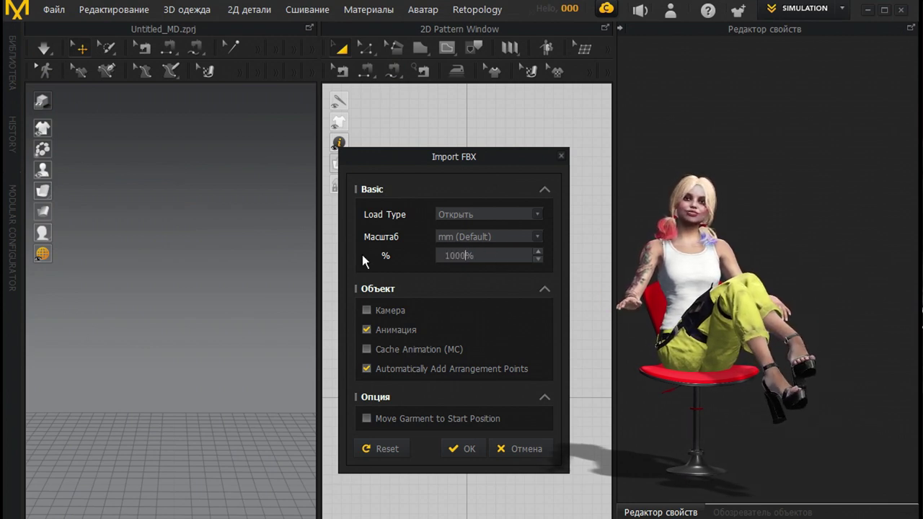
key(Return)
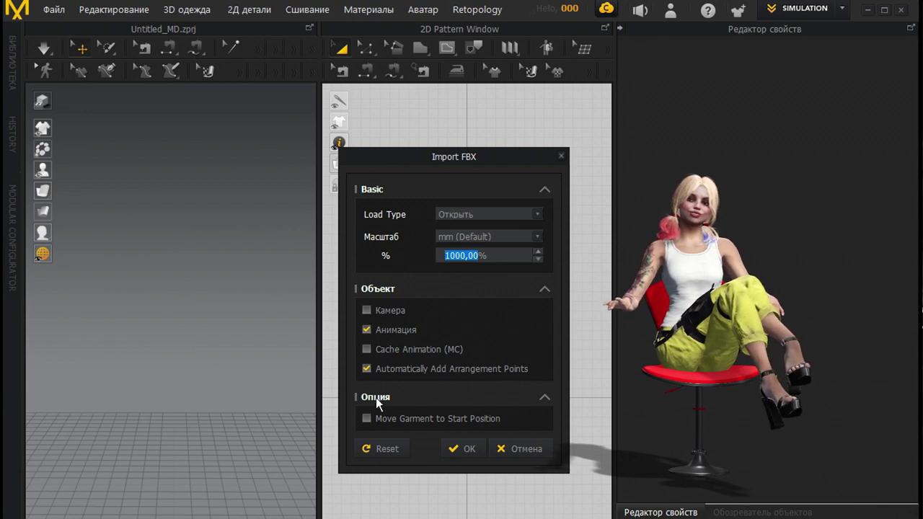
click(467, 450)
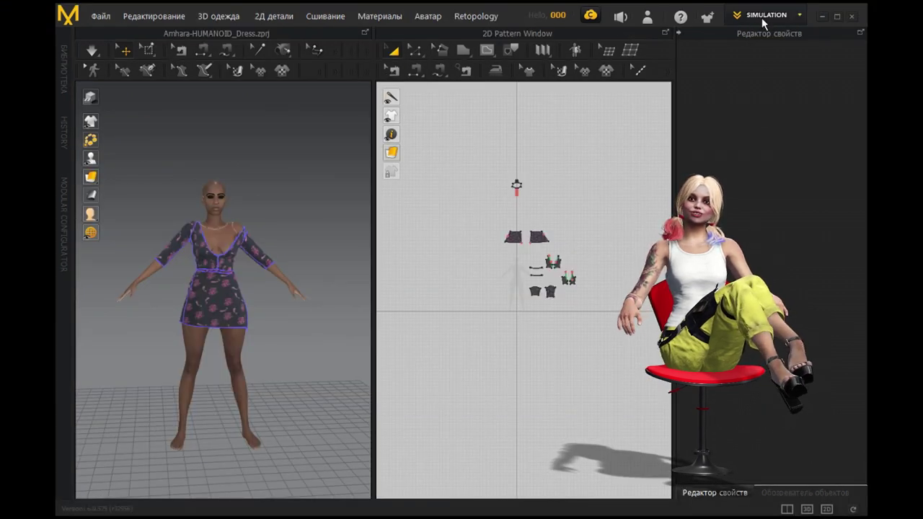
Switch the dressed avatar project to the Animation workspace and set the simulation quality to Normal (Default)
click(762, 18)
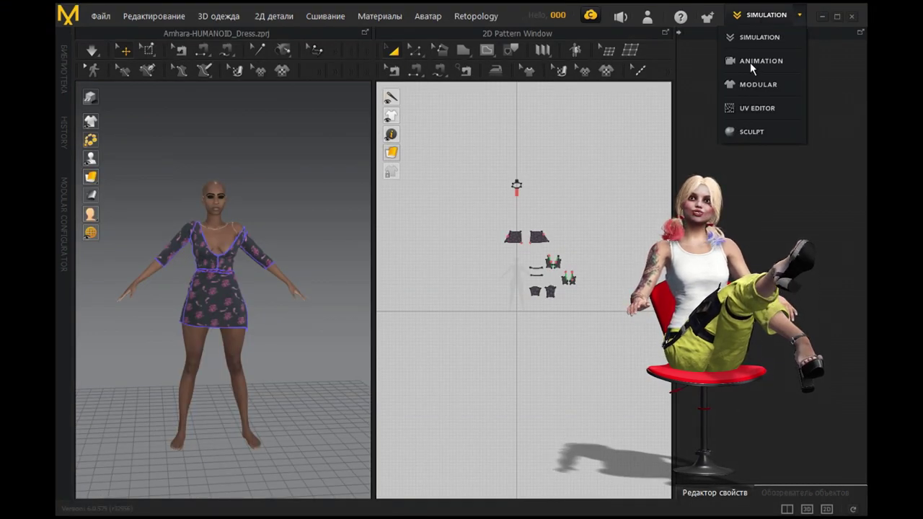
click(750, 62)
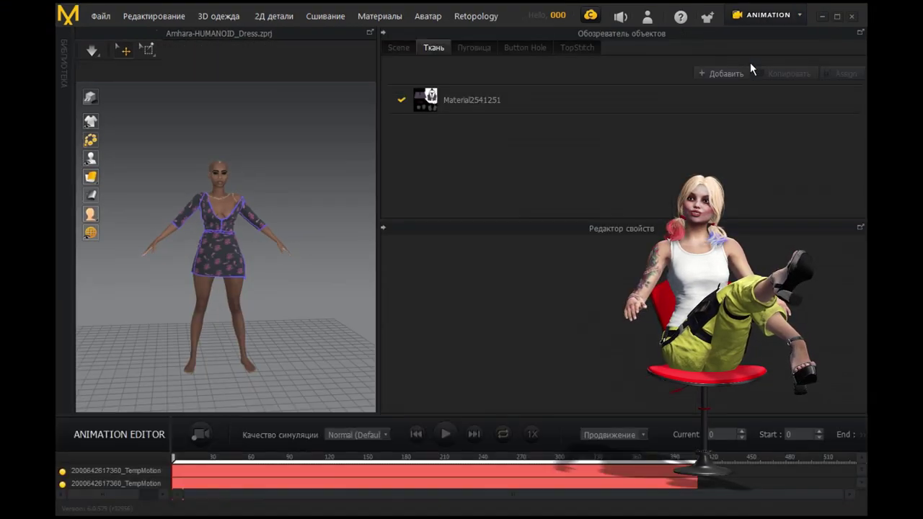
click(346, 434)
click(345, 463)
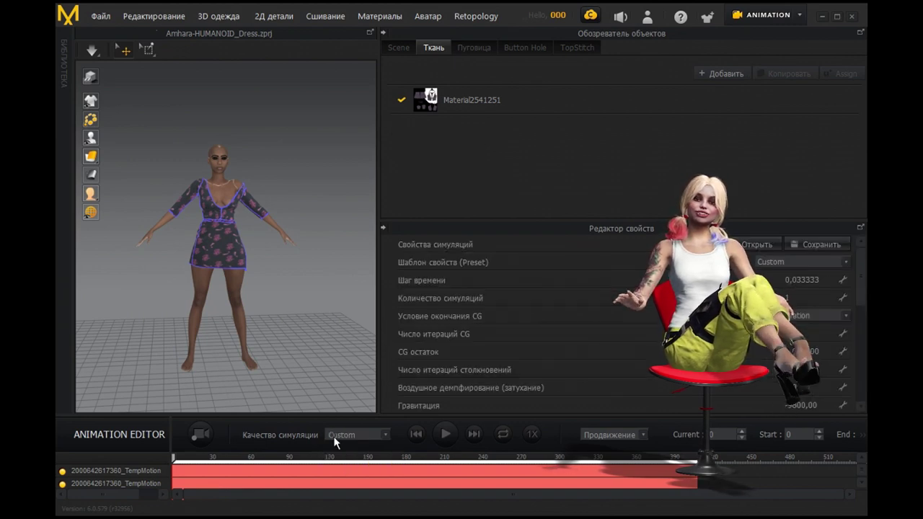
click(336, 436)
click(349, 454)
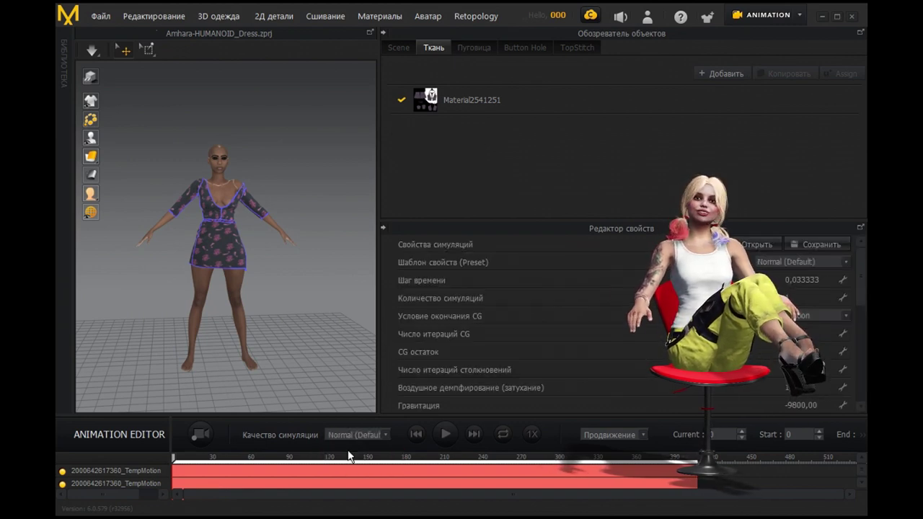
Record the dress simulation along the avatar's motion and play back the recorded animation
click(196, 438)
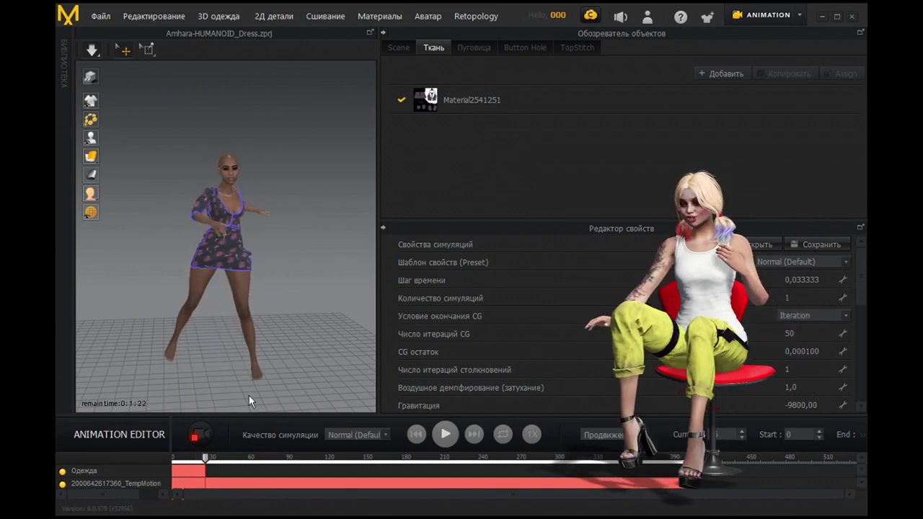
click(195, 439)
click(445, 434)
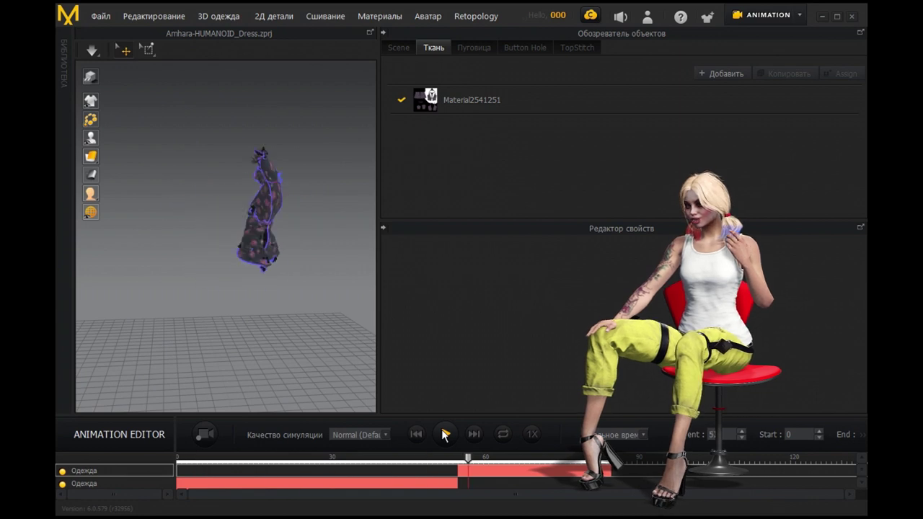
click(445, 433)
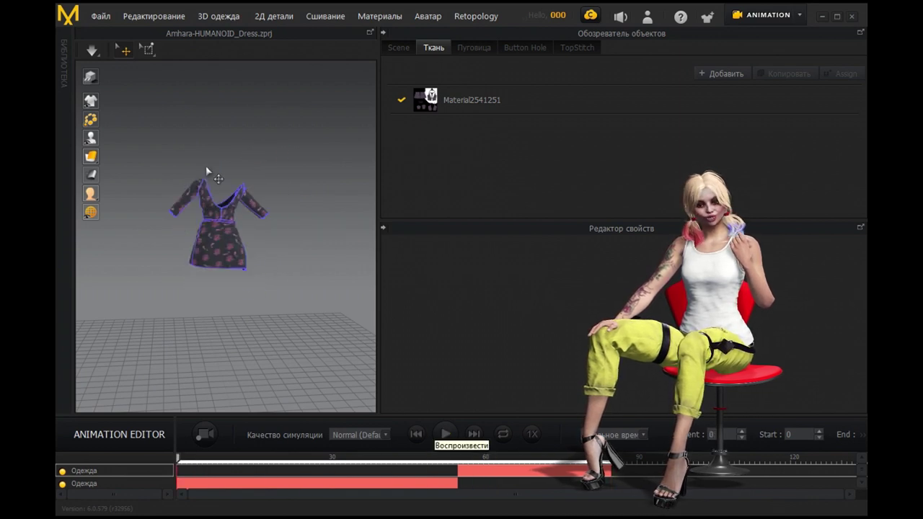
click(99, 17)
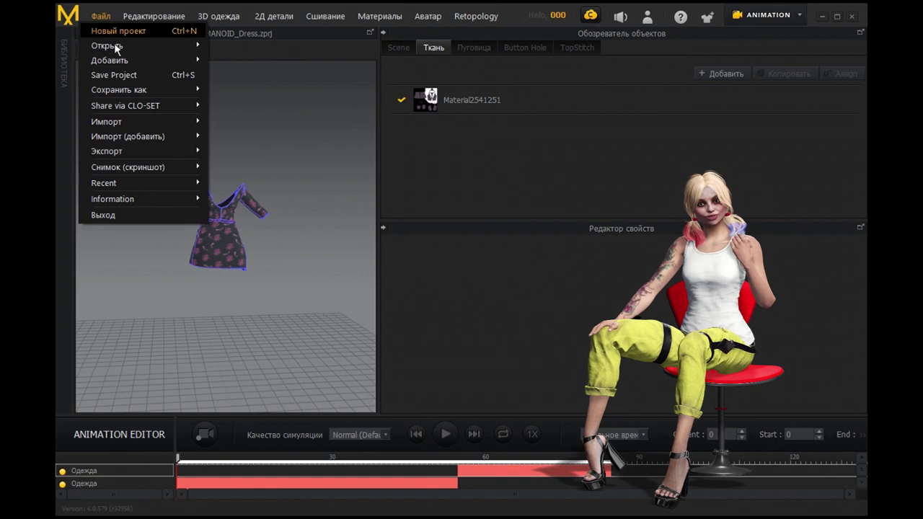
mouse_move(114, 153)
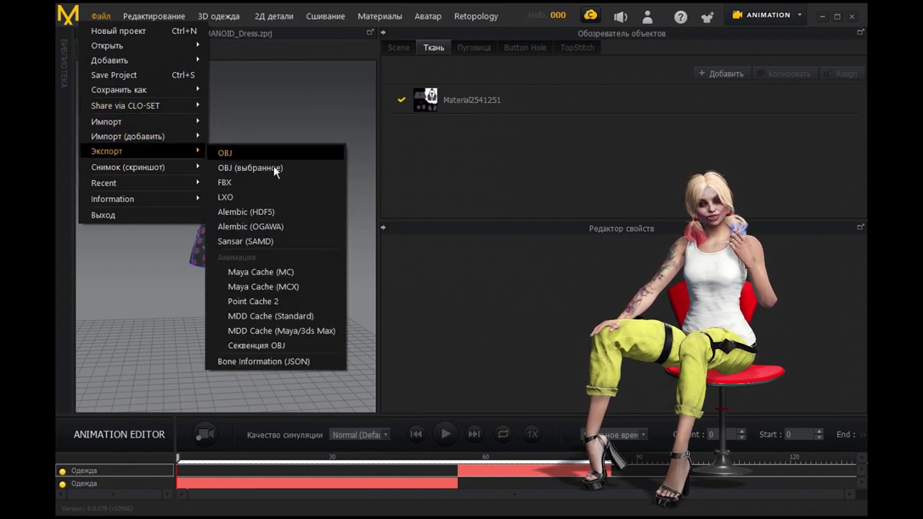
click(245, 226)
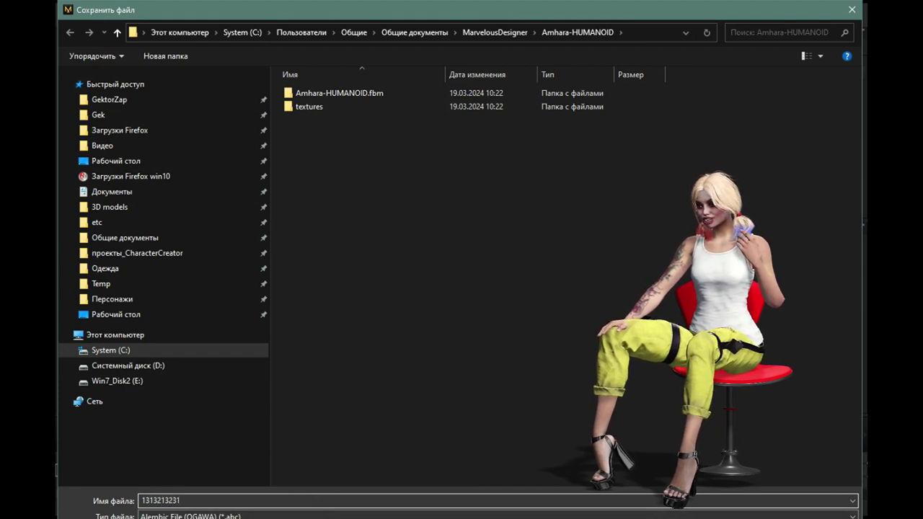
key(Return)
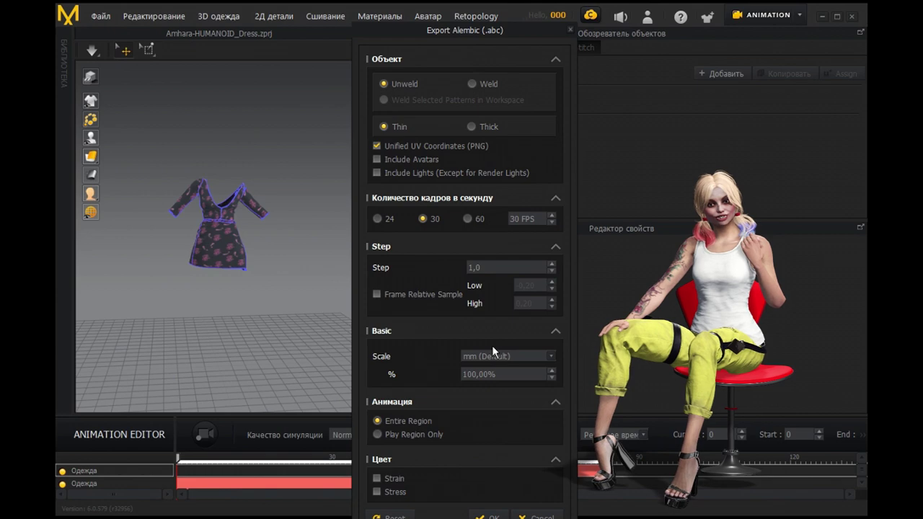
Export the Alembic dress as Thick geometry at 30 frames per second
click(472, 126)
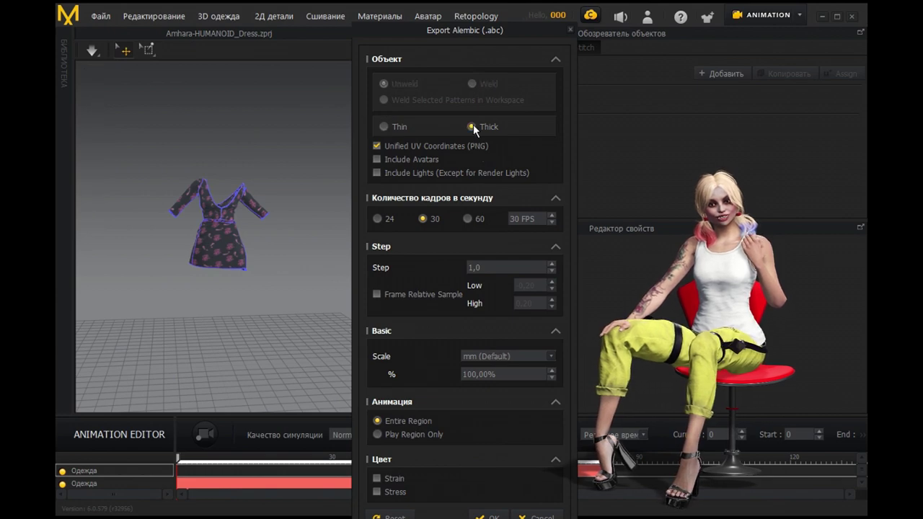
click(386, 125)
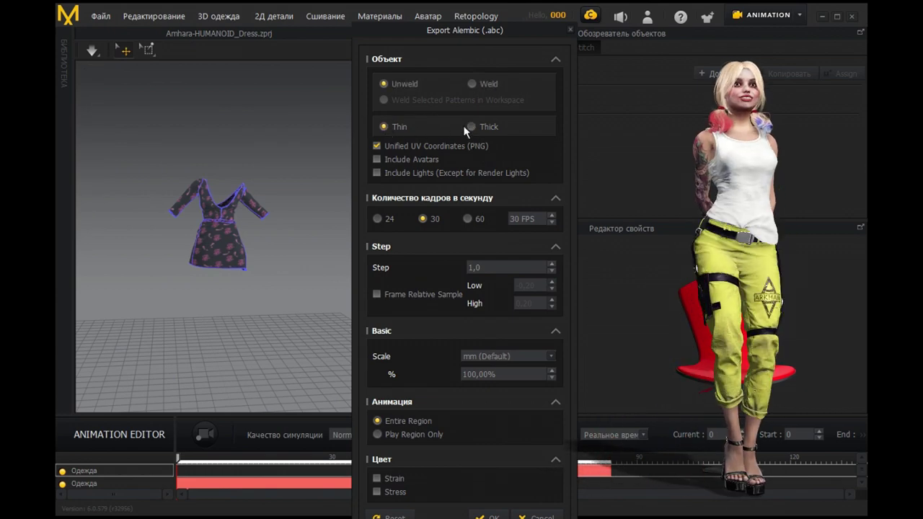
click(472, 127)
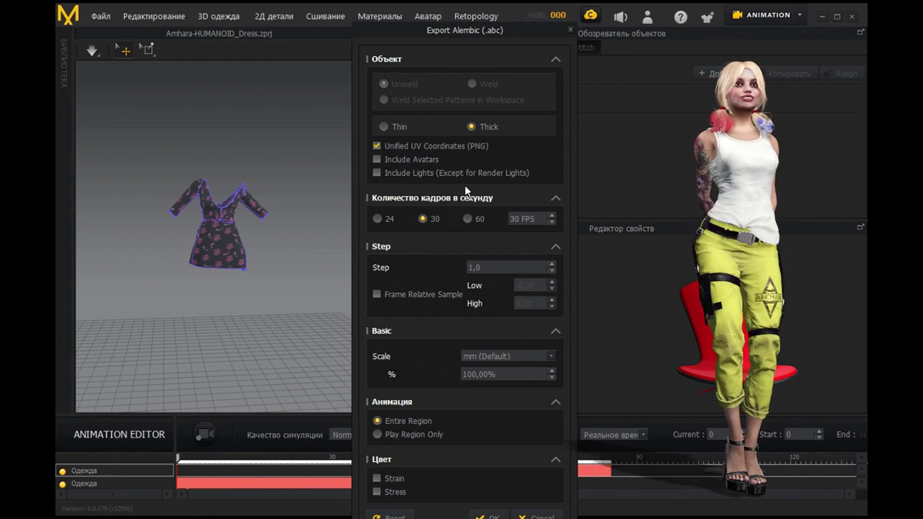
click(423, 218)
drag(497, 33, 468, 16)
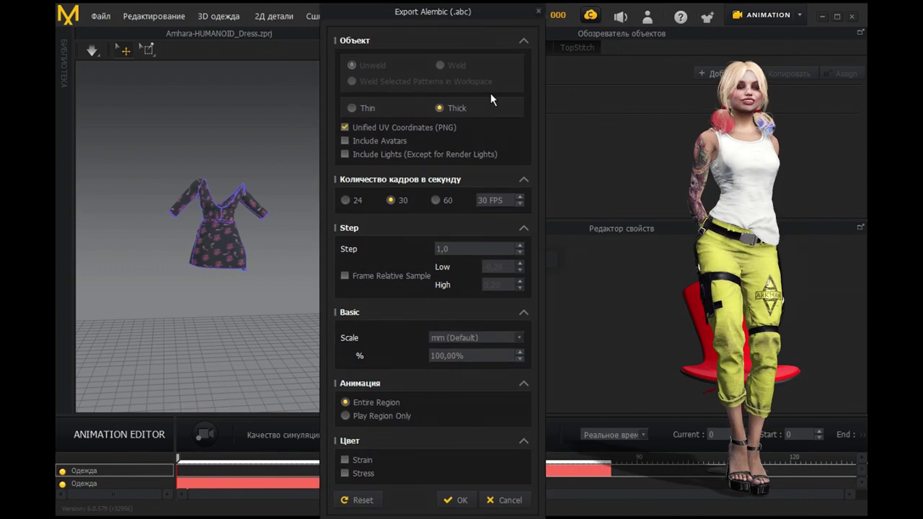
click(456, 500)
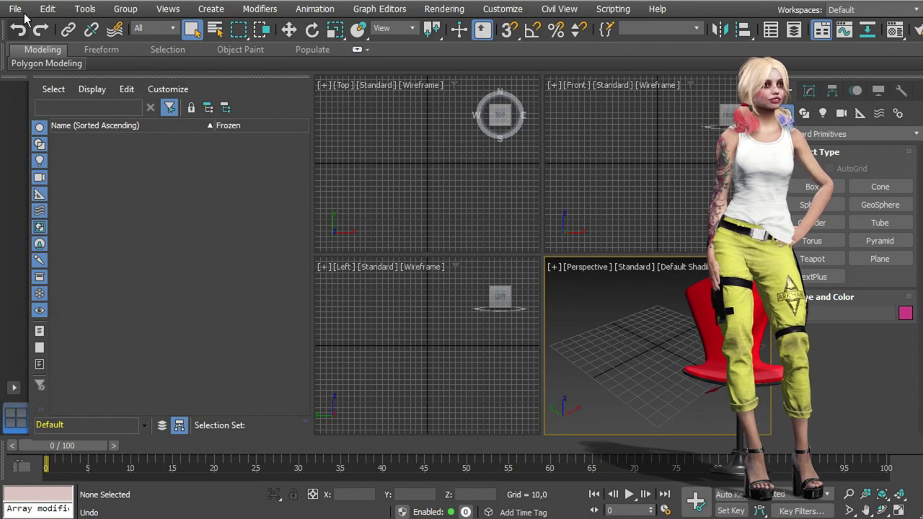
Switch to 3ds Max and import the exported Alembic dress file with the default import options
click(21, 10)
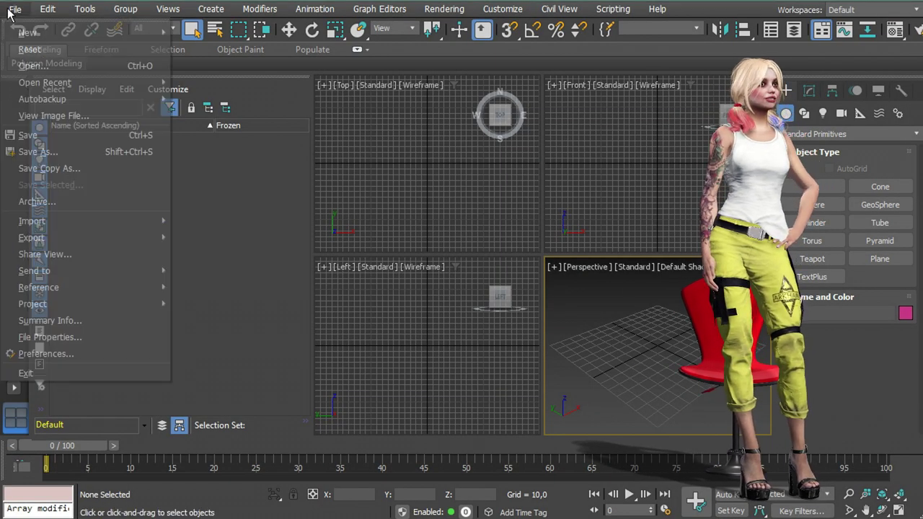
mouse_move(64, 221)
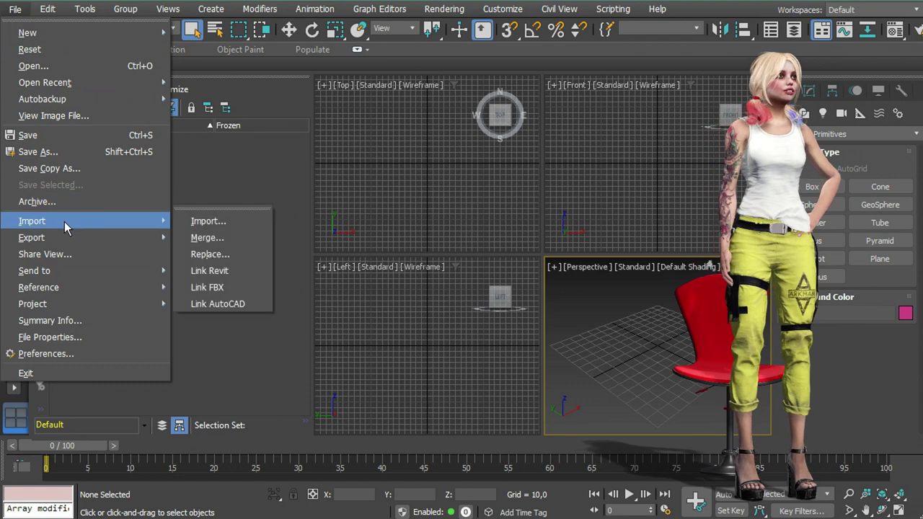
click(230, 223)
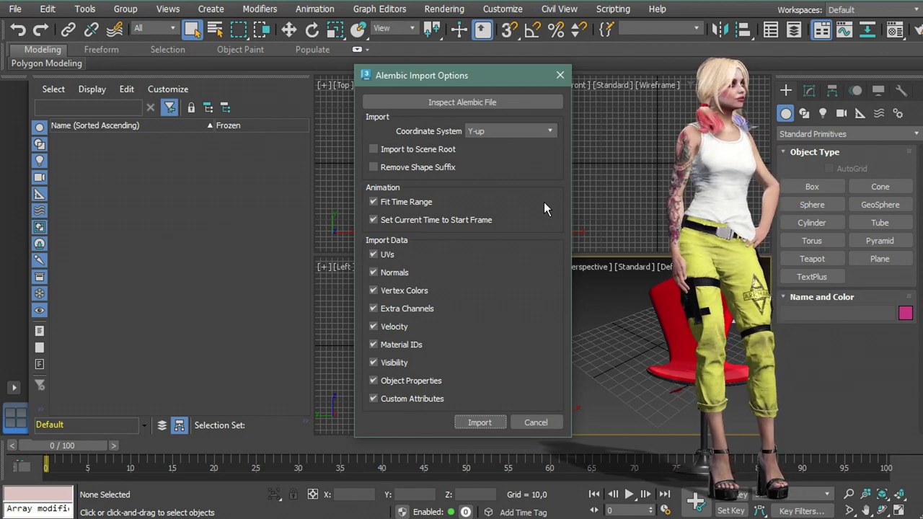
click(474, 425)
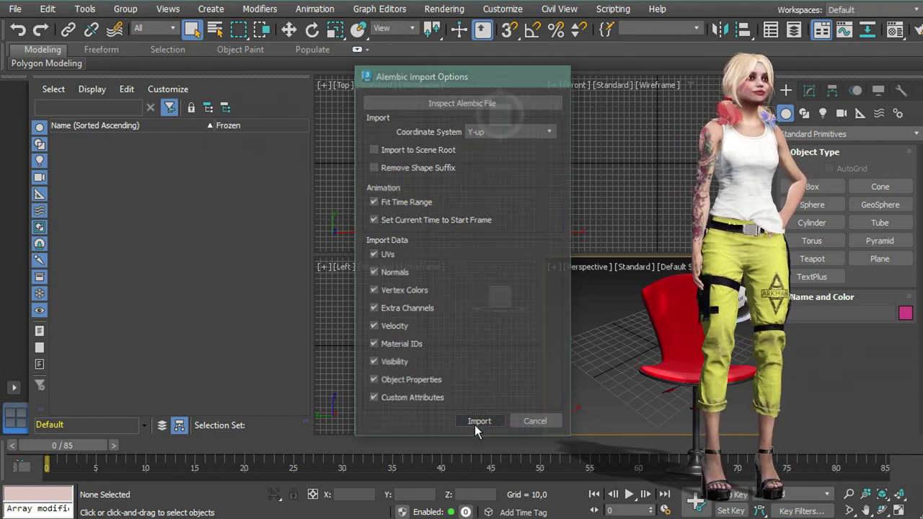
Maximize the perspective view around the imported dress and set the time configuration to a custom frame rate of 60 FPS
click(591, 369)
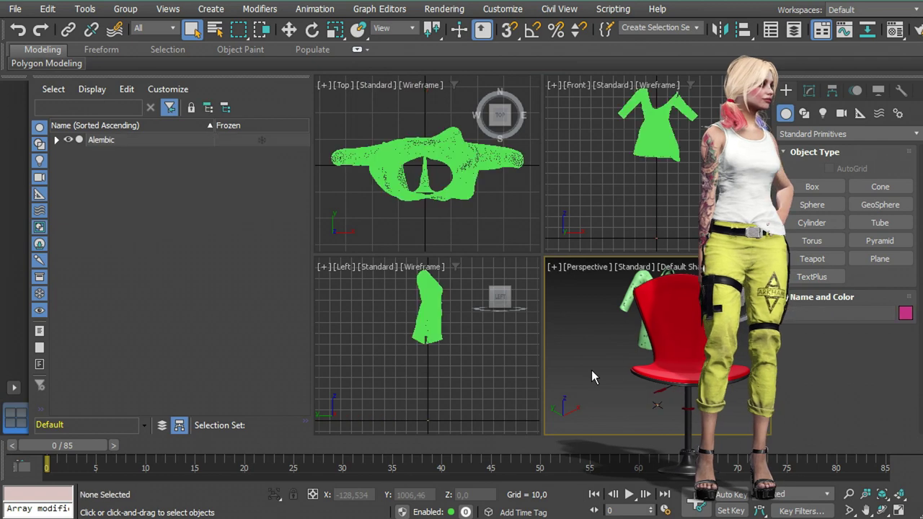
key(alt+w)
alt+middle_drag(591, 370, 537, 386)
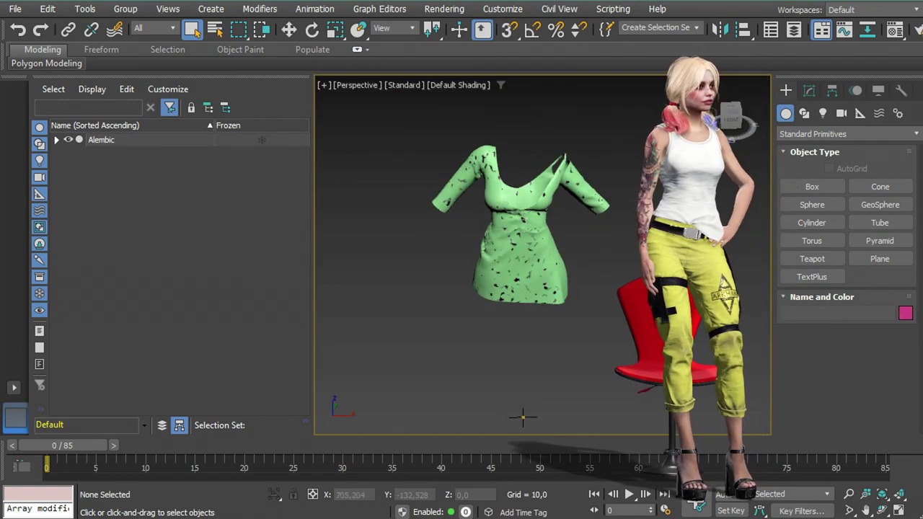
click(665, 511)
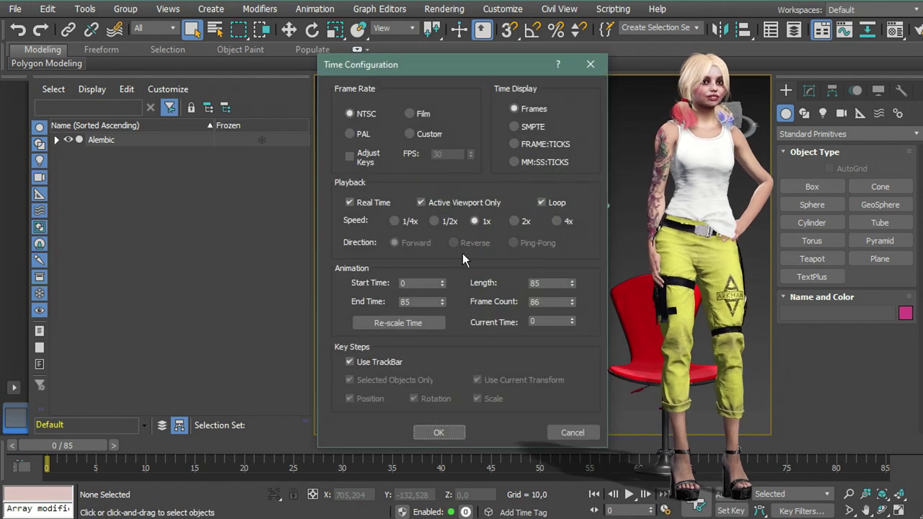
click(409, 135)
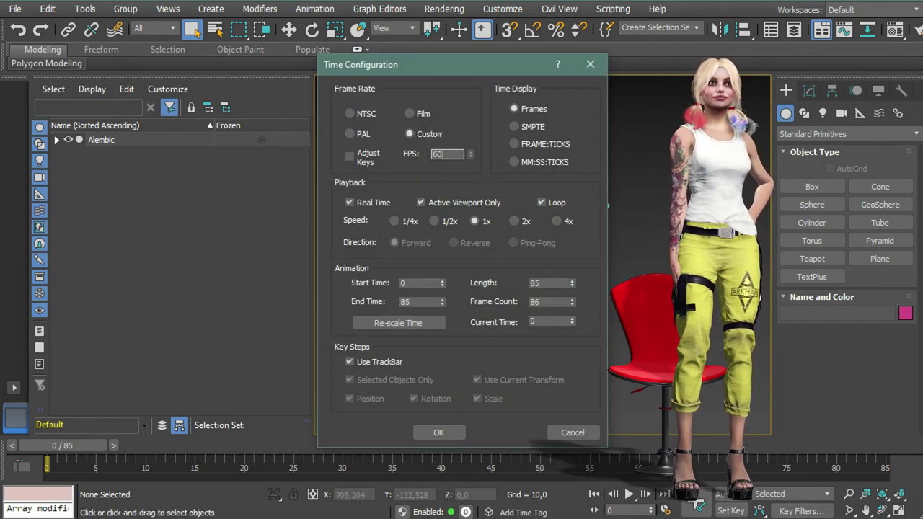
key(Return)
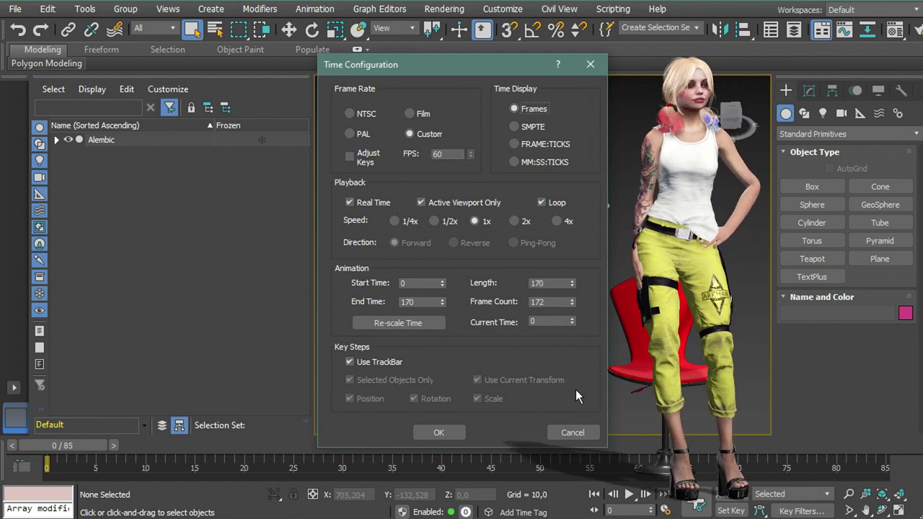
click(438, 432)
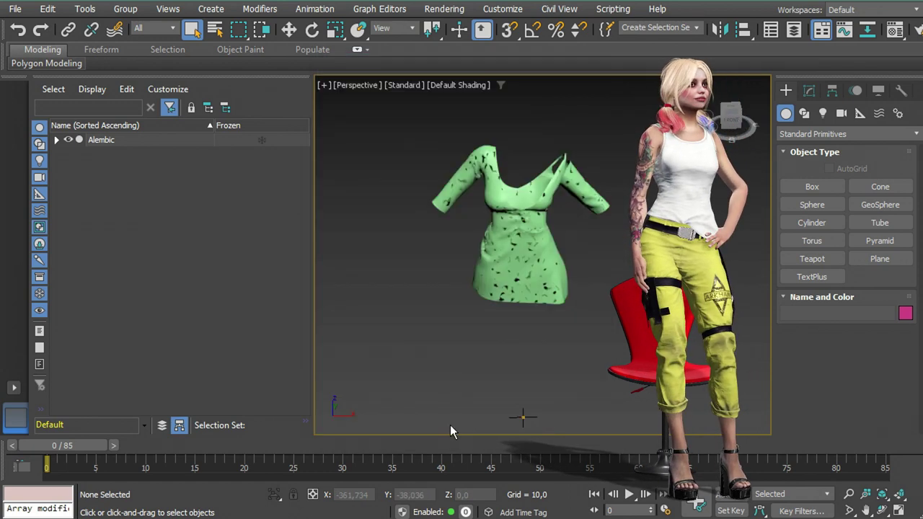
Play back the dress animation, return to the first frame, and scrub through the early frames to examine the skirt up close
click(629, 494)
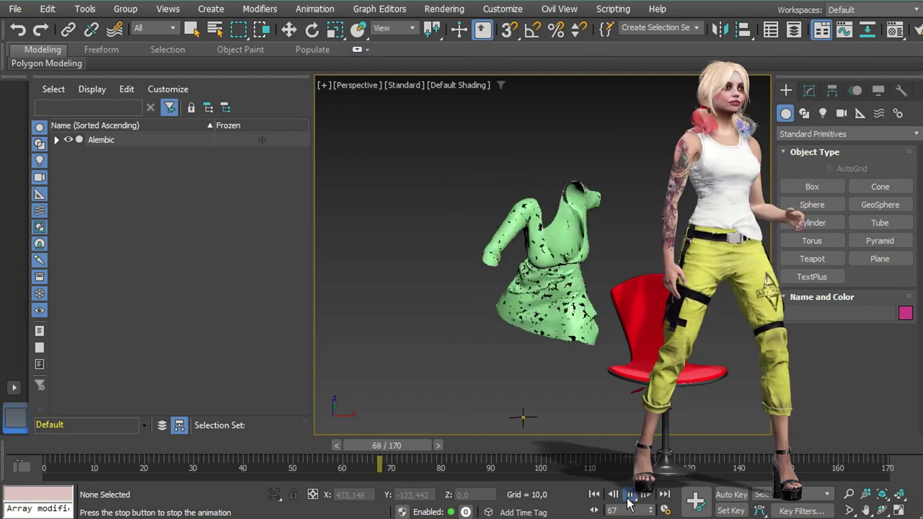
click(628, 495)
click(594, 494)
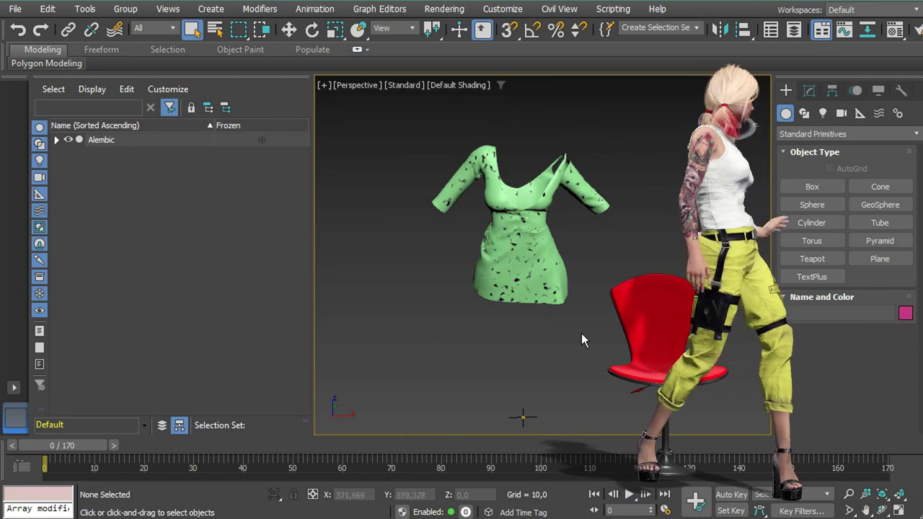
scroll(500, 270, up, 6)
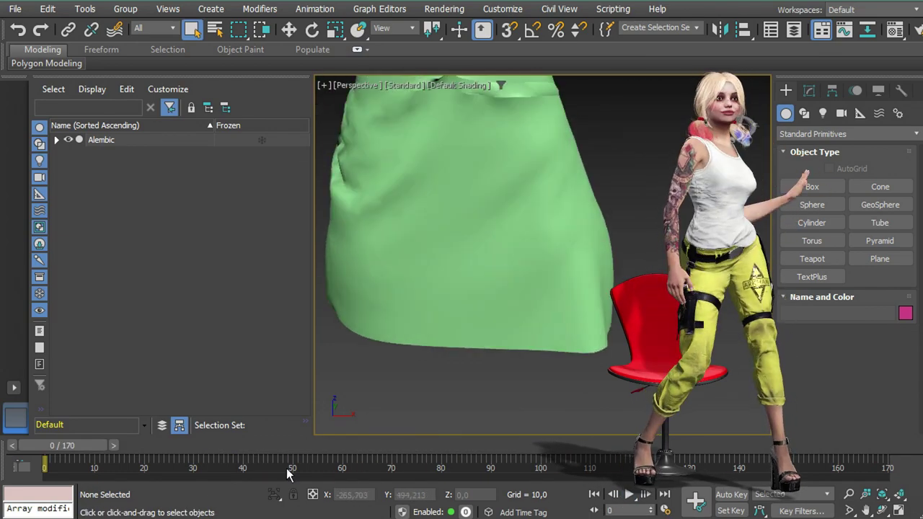
drag(87, 447, 191, 454)
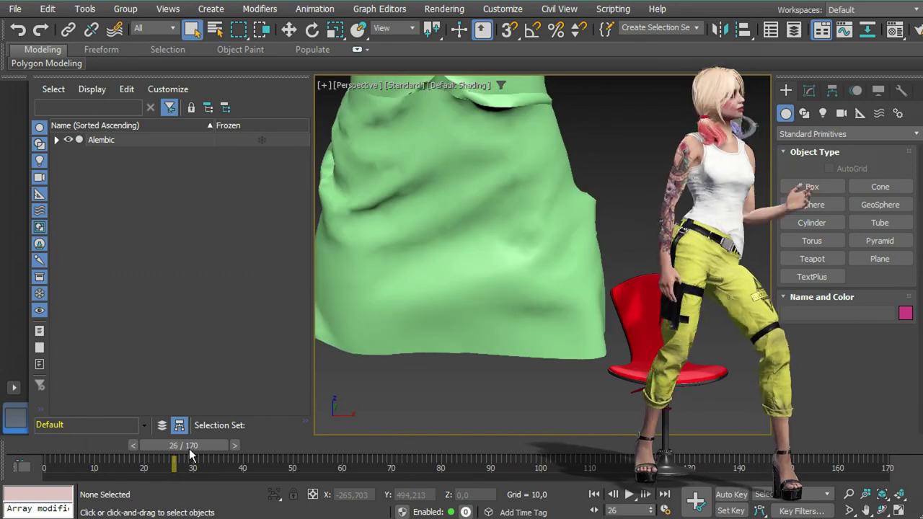
click(240, 450)
click(244, 449)
click(247, 448)
click(251, 447)
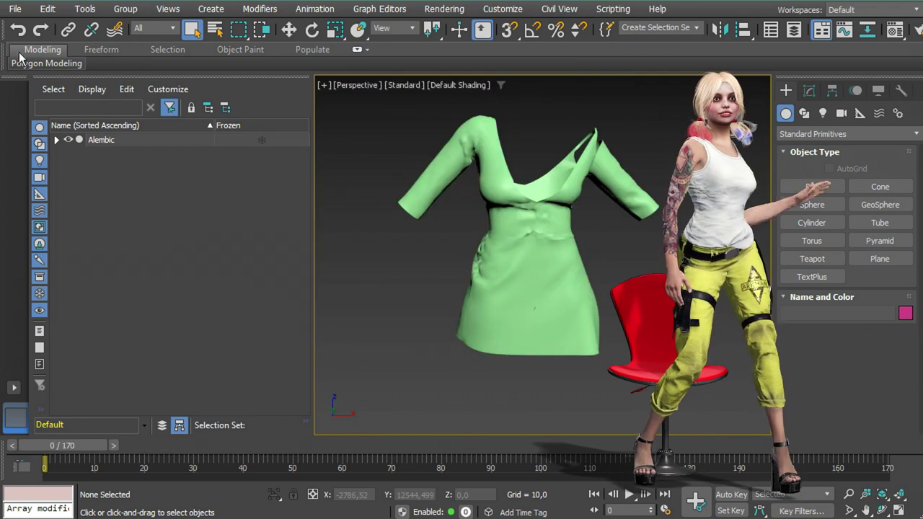
Start exporting the scene to the Amhara-HUMANOID folder with Alembic (*.abc) as the file type
click(15, 9)
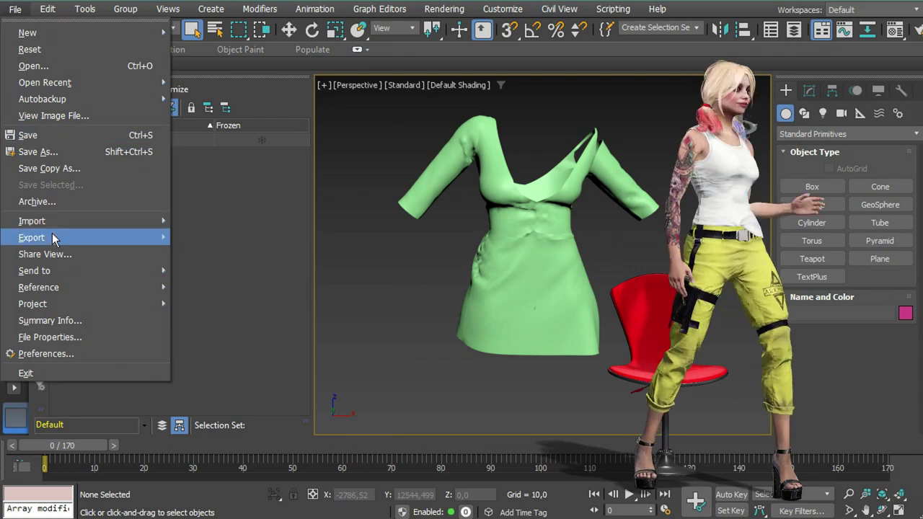
mouse_move(54, 239)
click(217, 237)
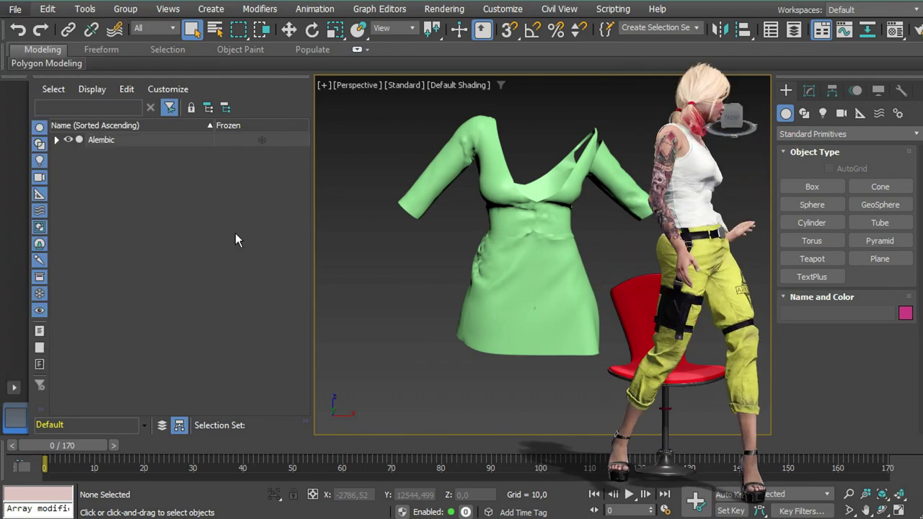
click(173, 474)
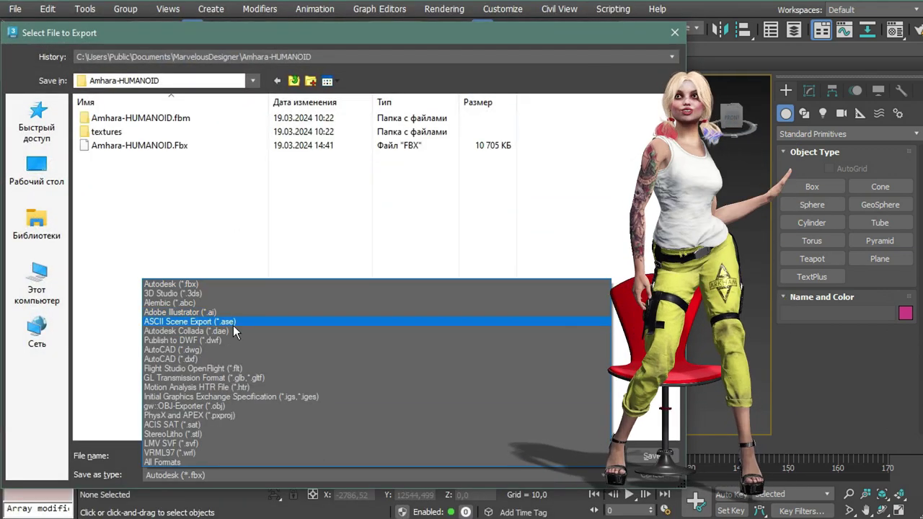
click(186, 304)
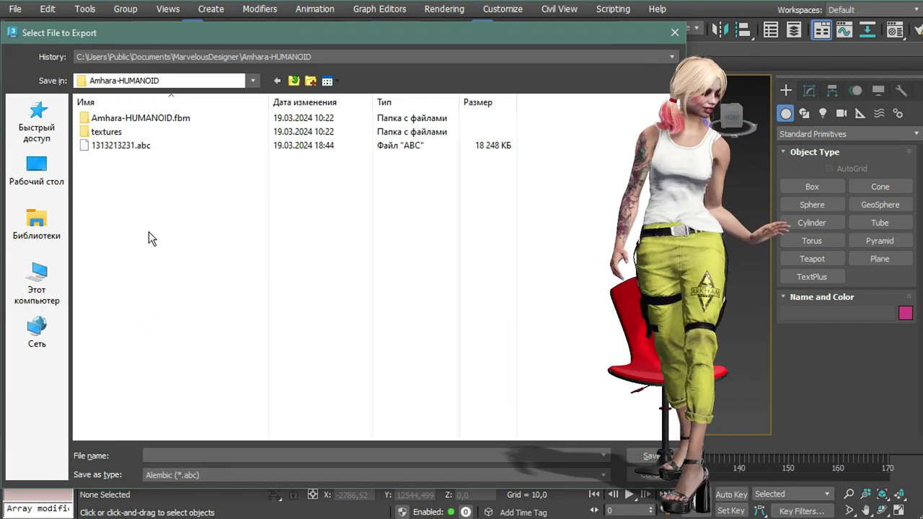
click(126, 148)
right_click(124, 145)
click(189, 456)
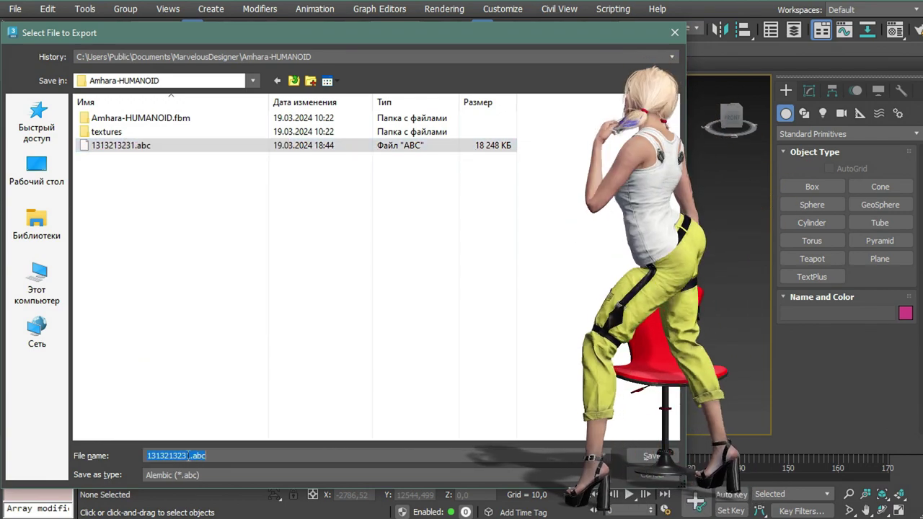
click(189, 456)
text(_3DM_01_TYS)
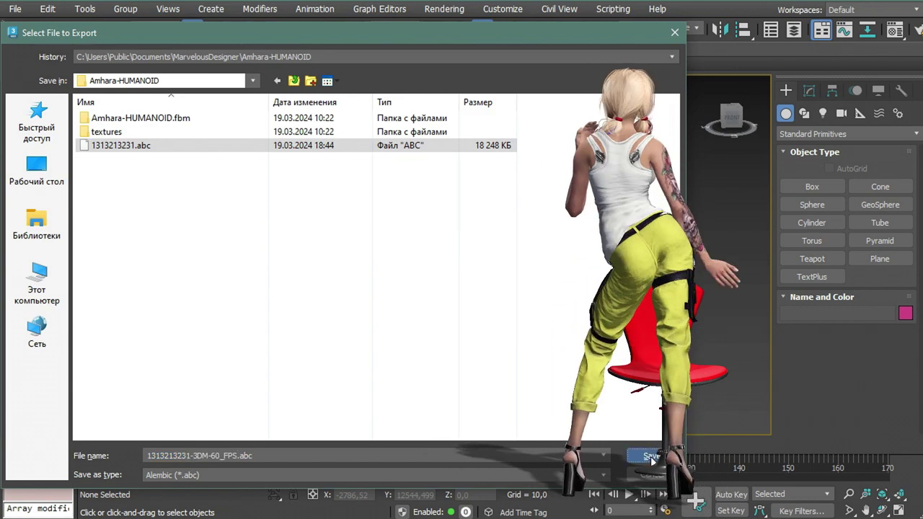
click(651, 455)
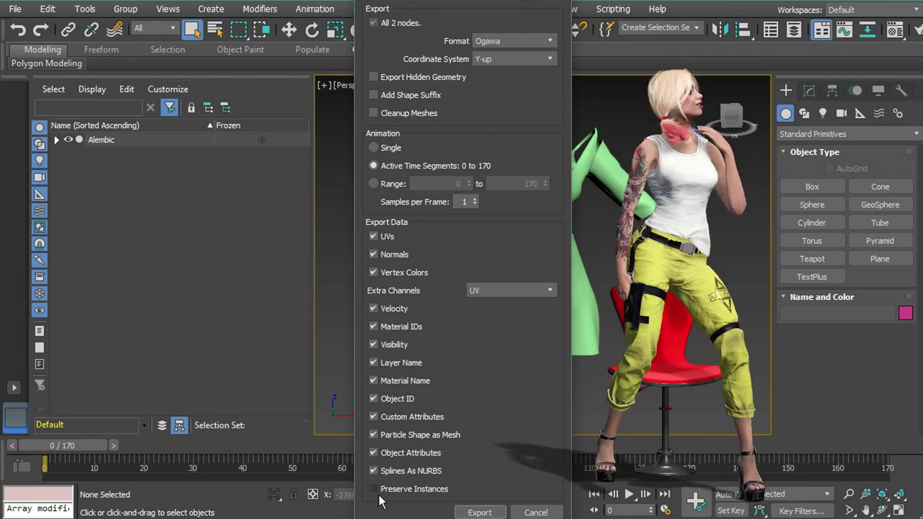
click(477, 512)
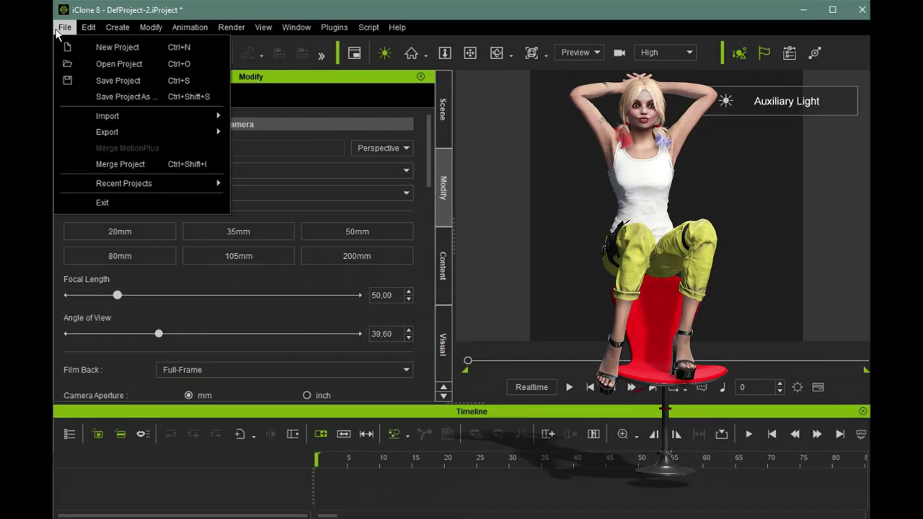
mouse_move(115, 118)
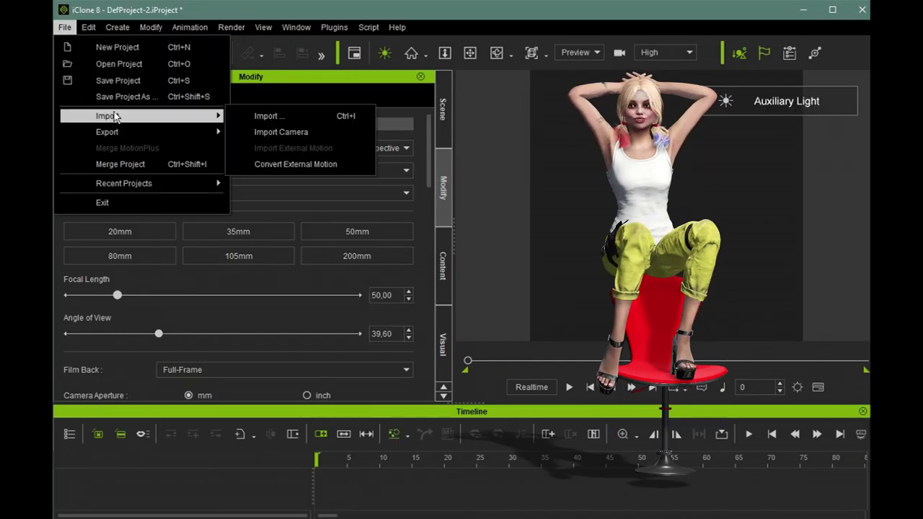
click(253, 115)
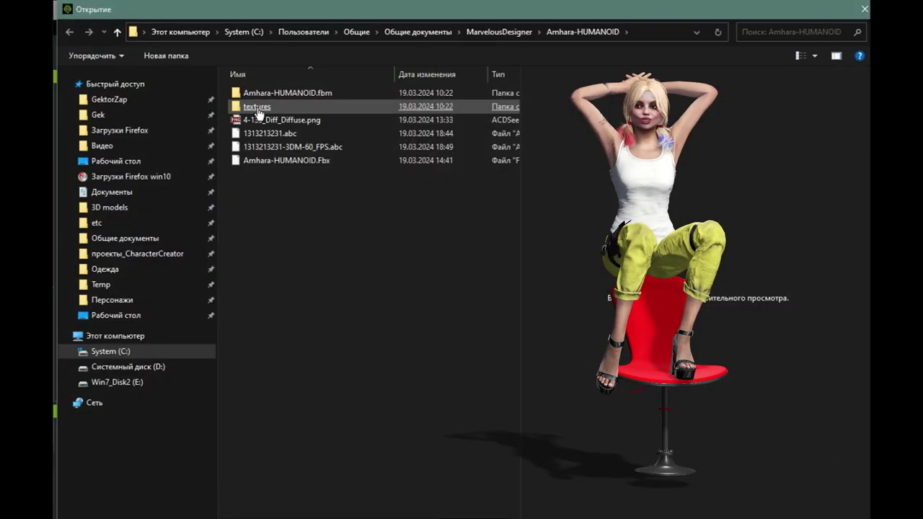
double_click(328, 148)
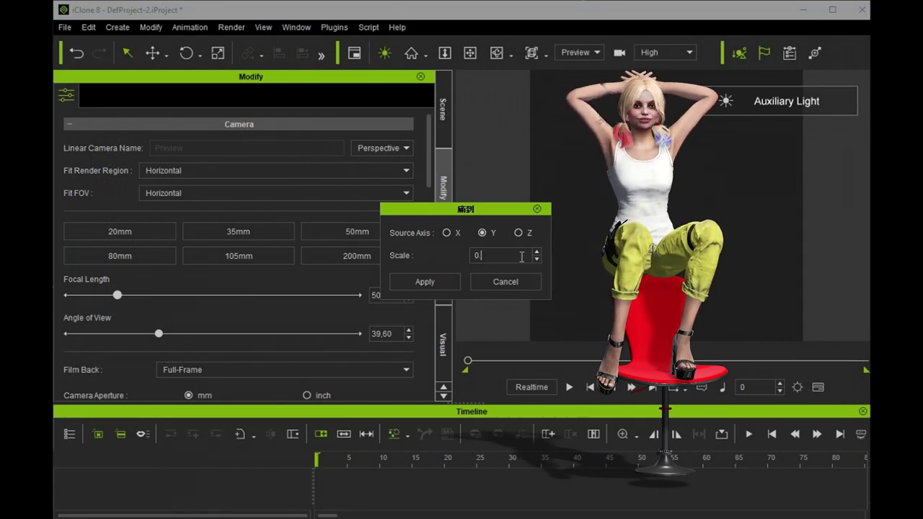
key(Return)
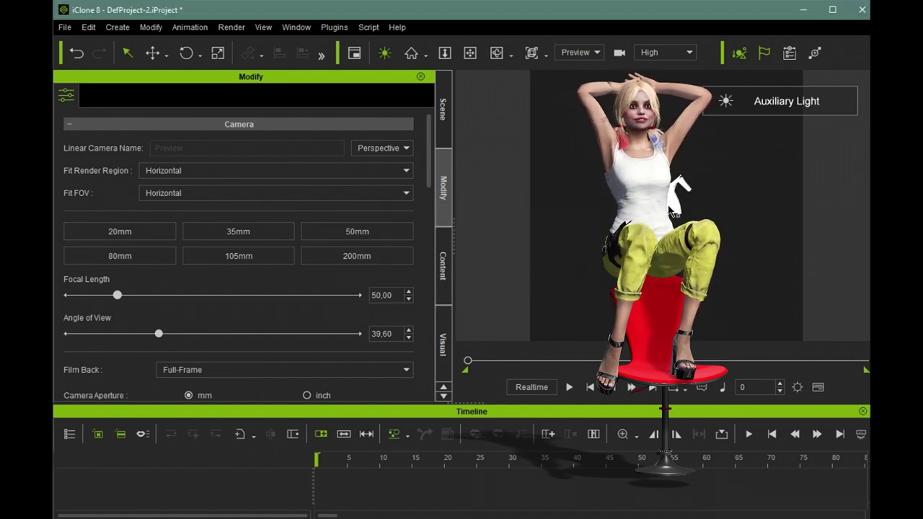
Select the imported dress prop and show its Vertex Animation track in the timeline
click(681, 186)
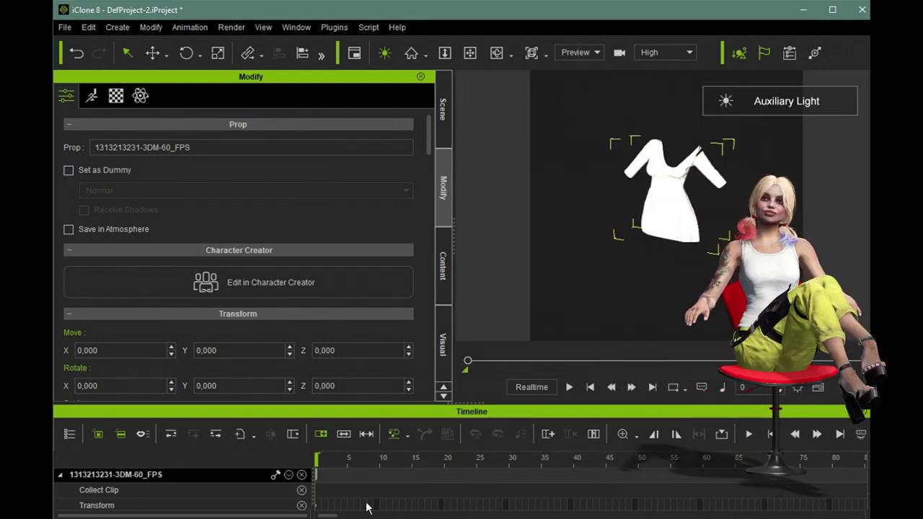
click(288, 474)
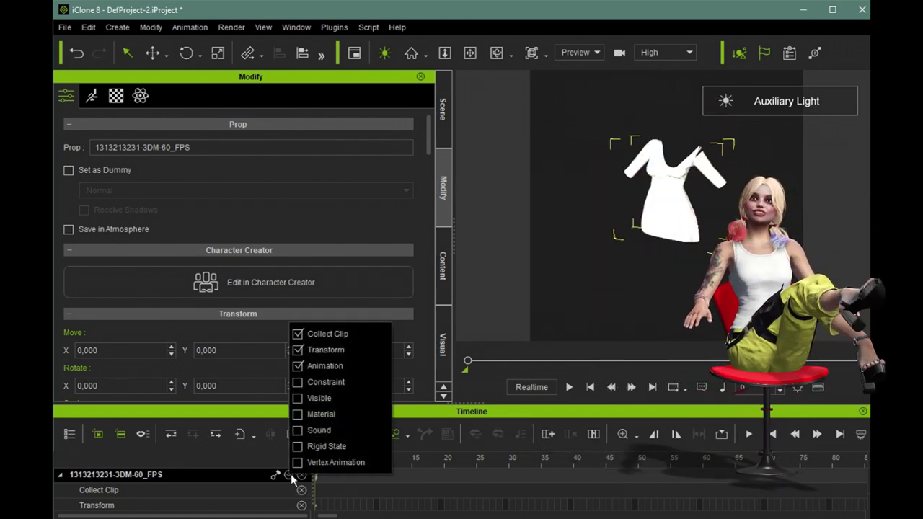
click(516, 418)
scroll(450, 490, down, 2)
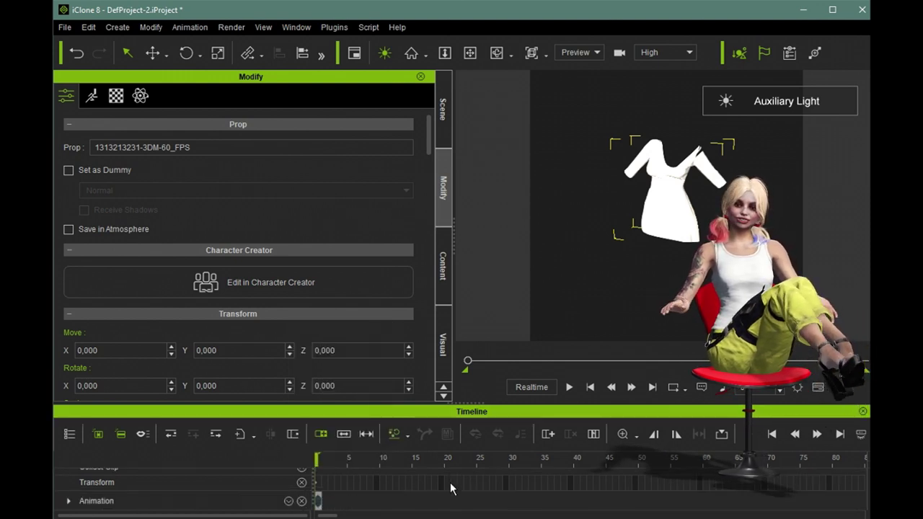
click(457, 508)
scroll(452, 507, down, 4)
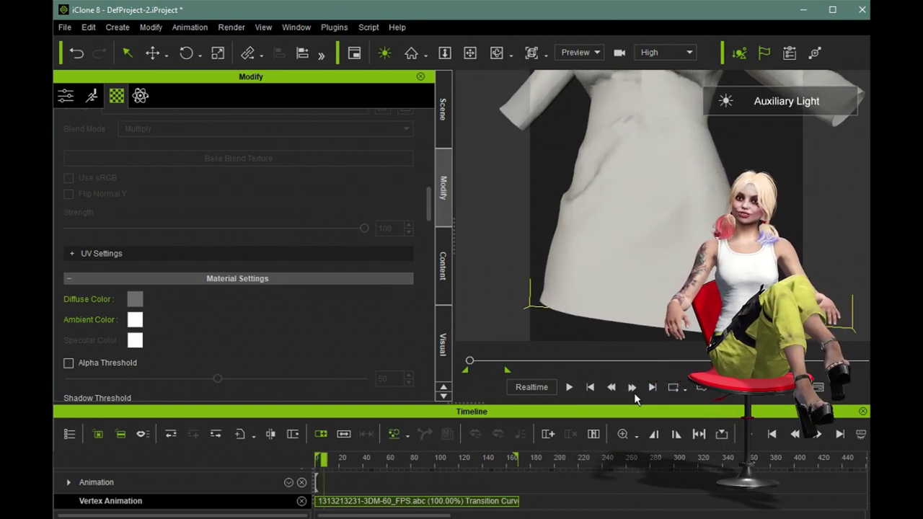
Step through and play the dress's vertex animation, and return to the first frame
click(633, 392)
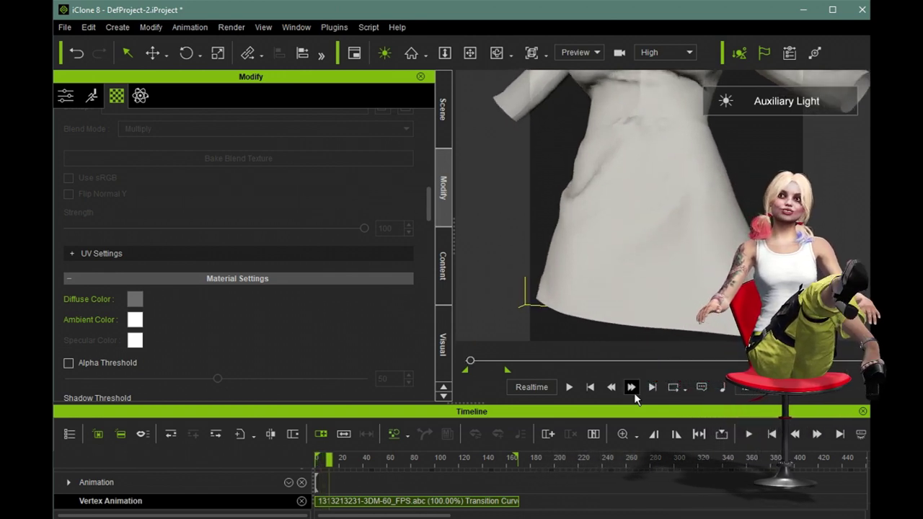
click(570, 387)
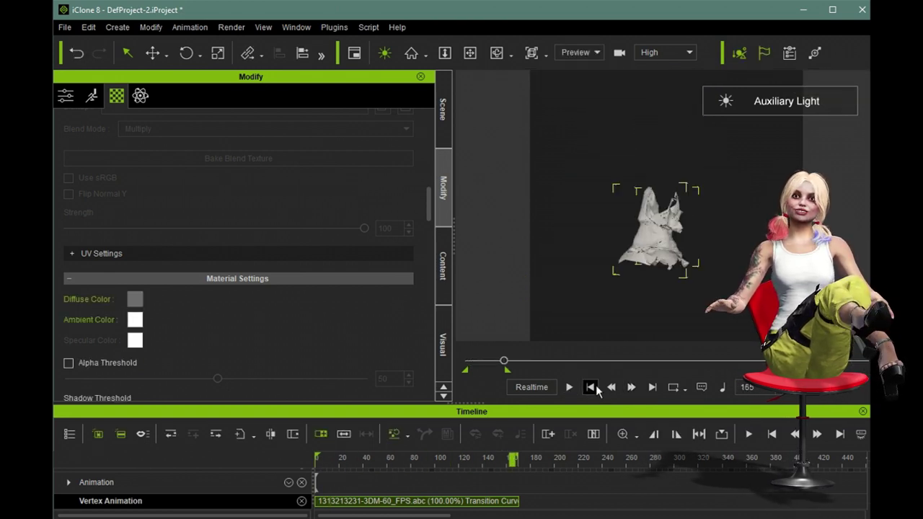
click(589, 387)
click(443, 266)
click(356, 114)
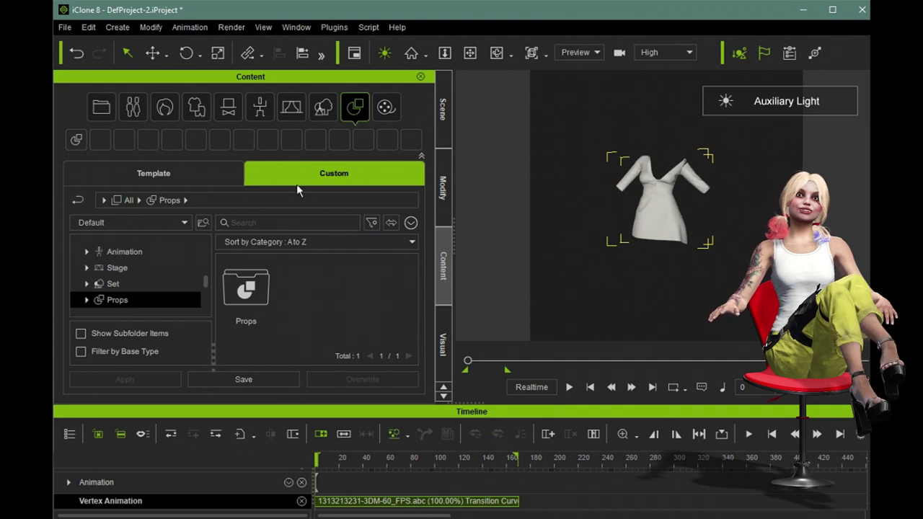
double_click(260, 299)
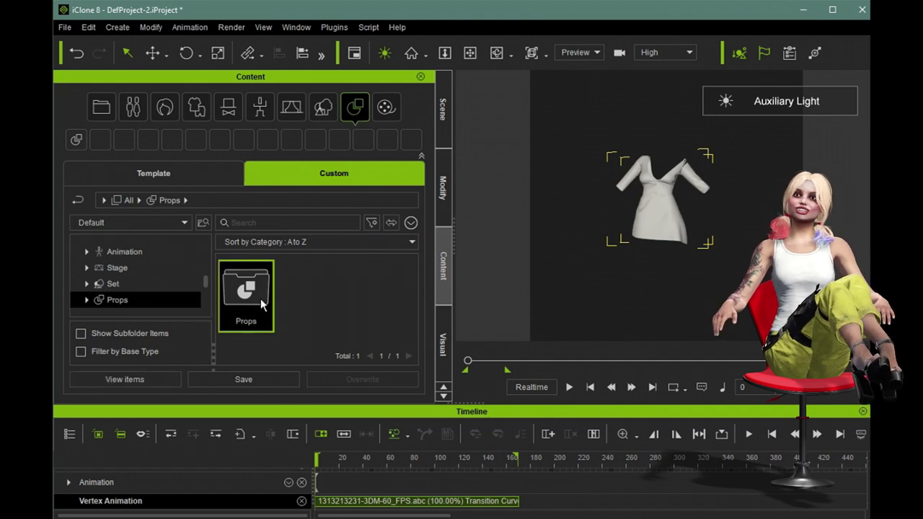
click(263, 372)
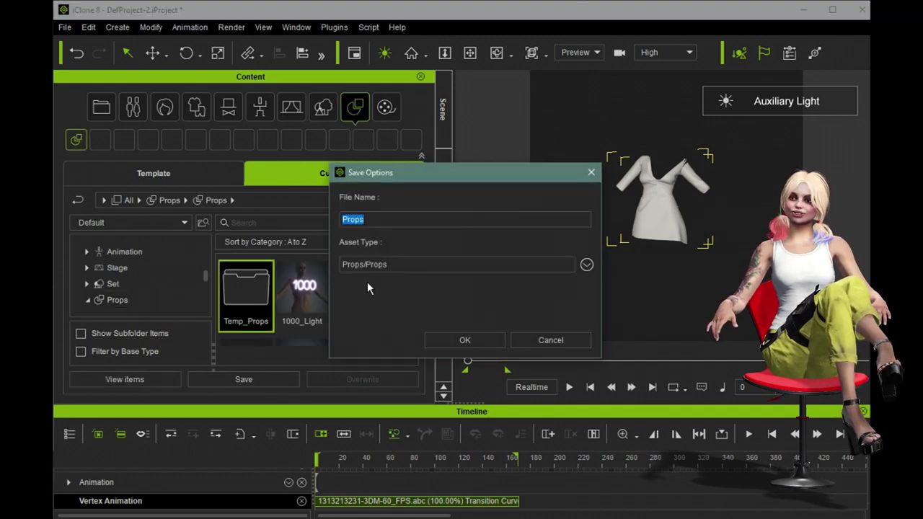
text(12321354654654312)
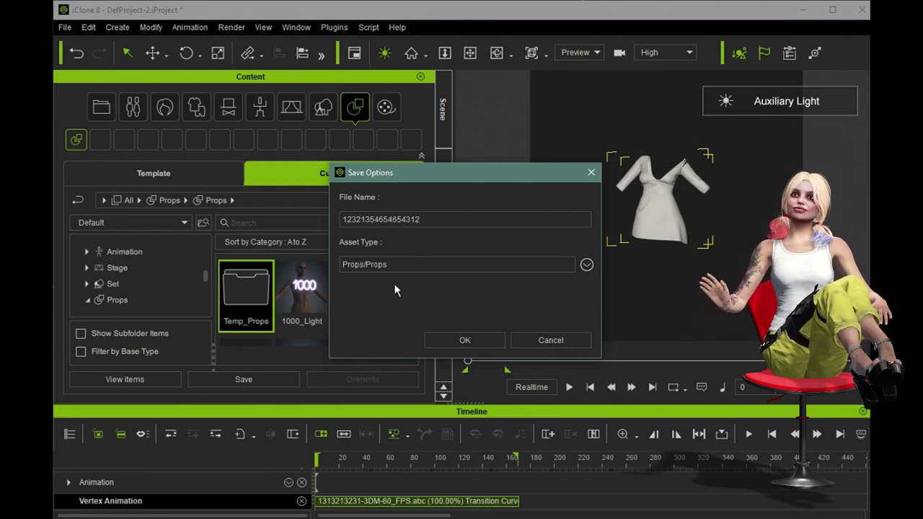
click(453, 341)
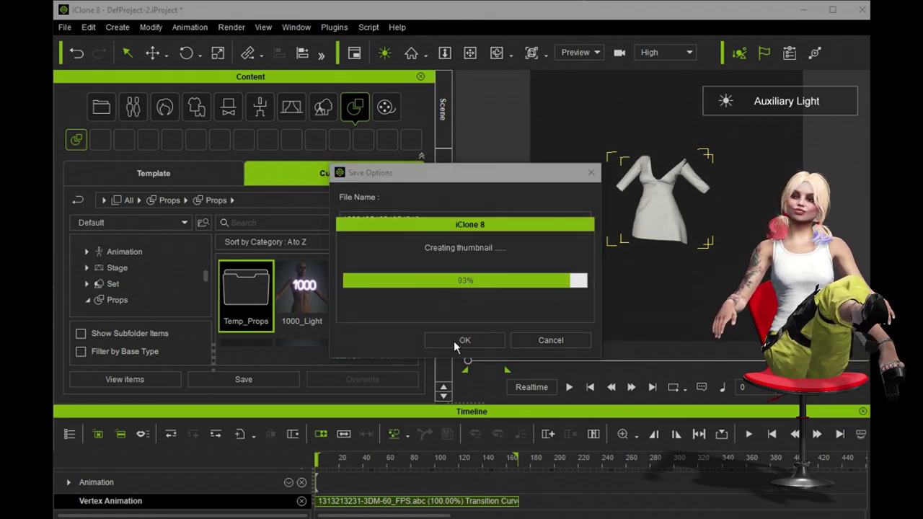
click(251, 242)
click(297, 417)
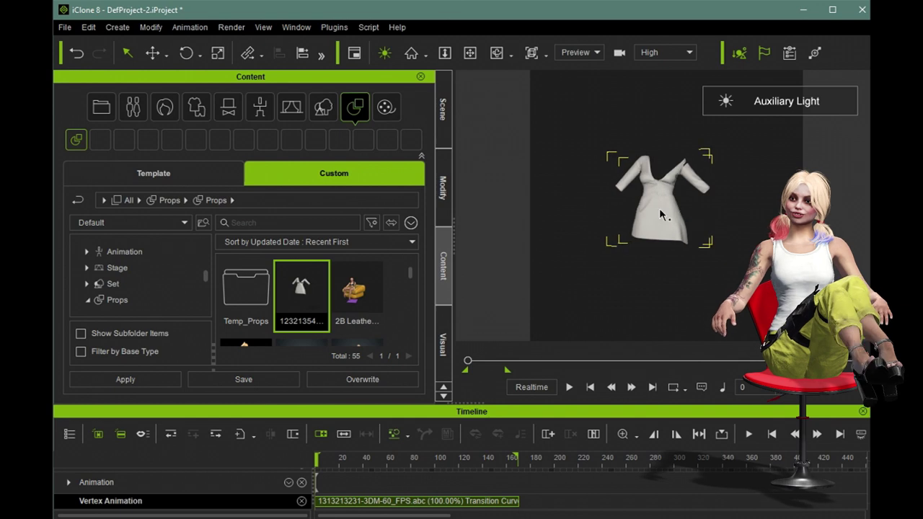
Delete the dress from the scene and load the newly saved dress prop from the custom Props folder
key(Delete)
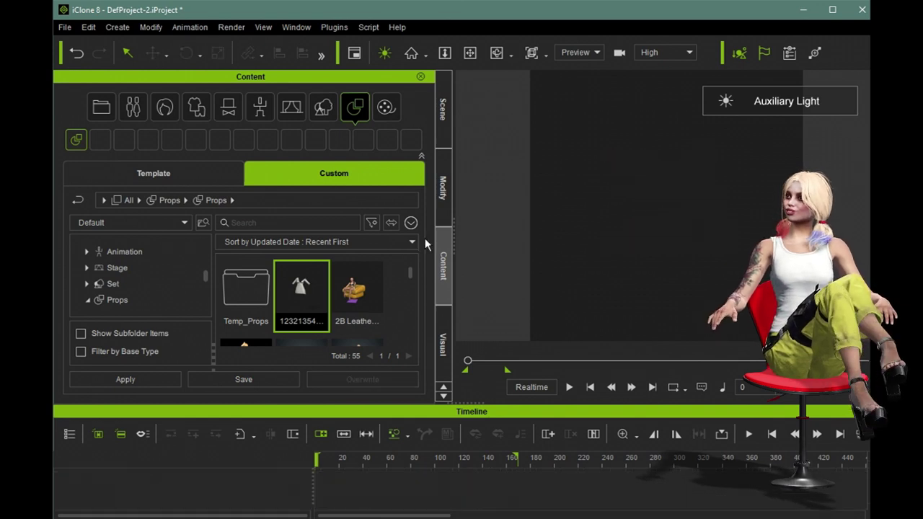
double_click(296, 289)
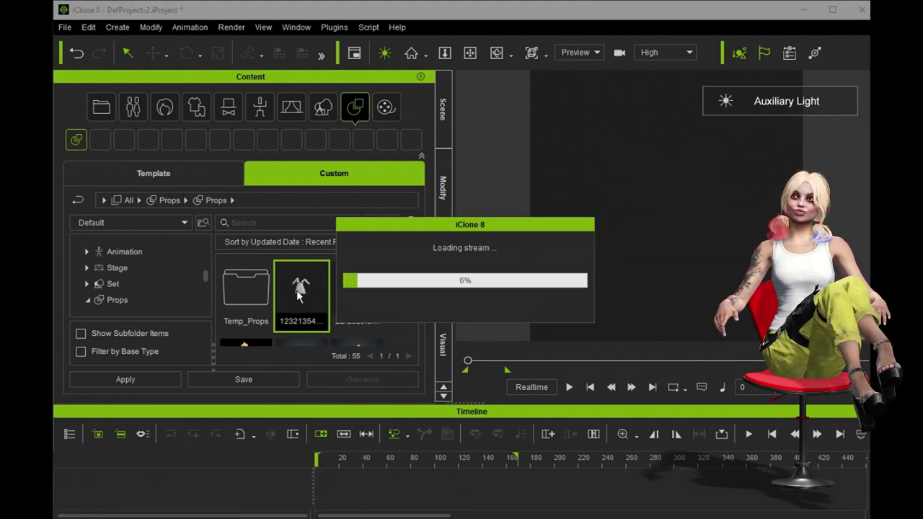
Play the reloaded dress's animation, return to the first frame, and step forward frame by frame to examine the skirt up close
click(568, 387)
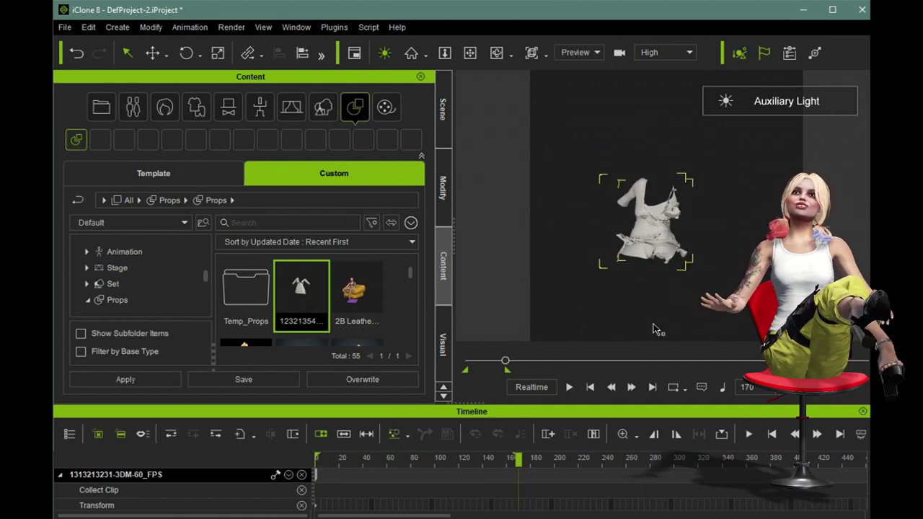
click(590, 388)
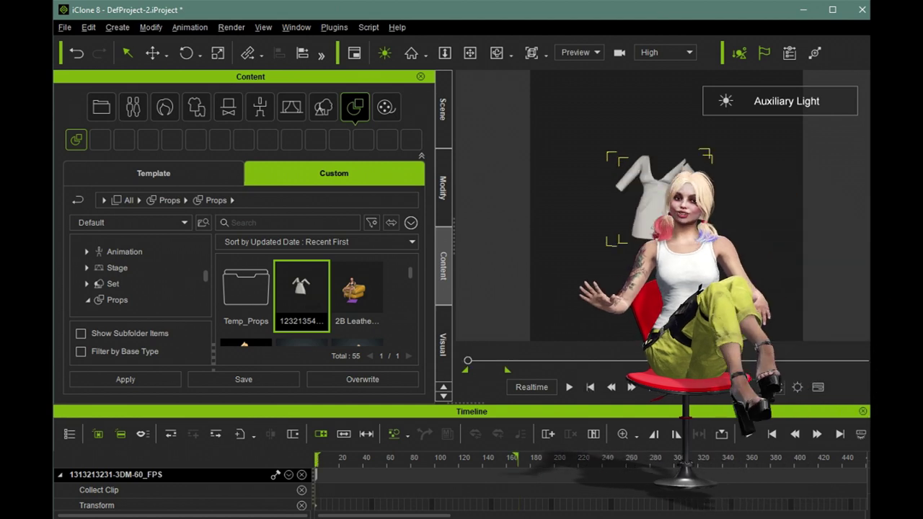
scroll(710, 170, up, 5)
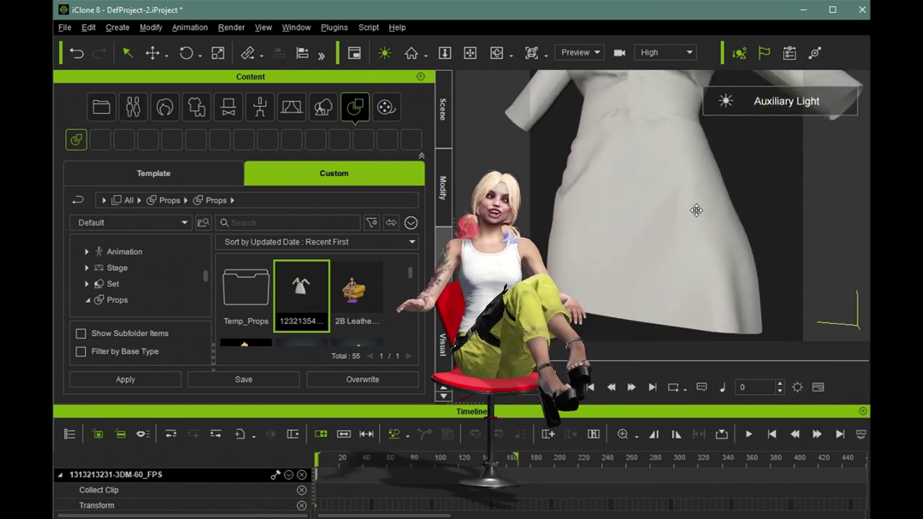
click(632, 387)
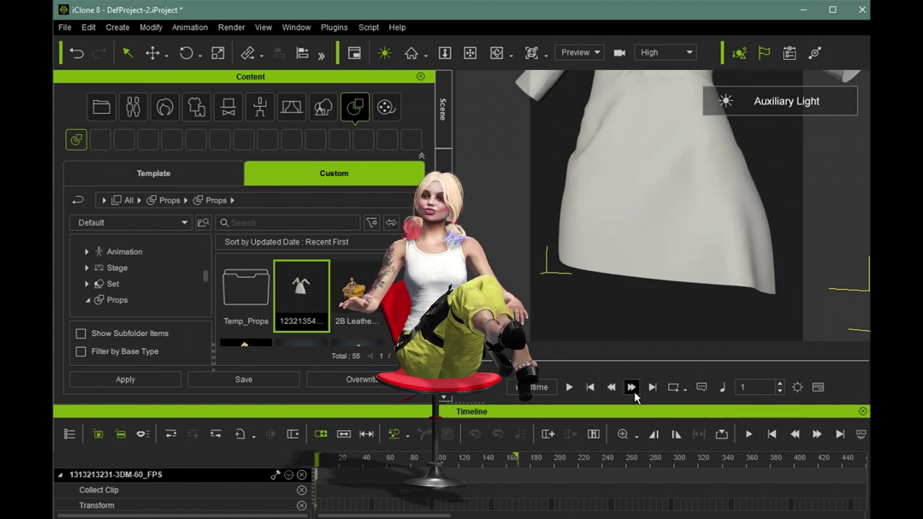
click(632, 388)
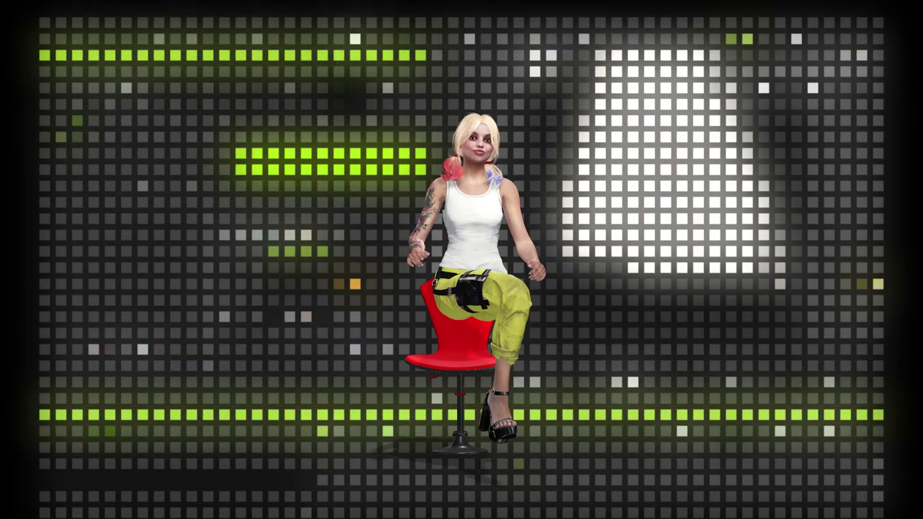